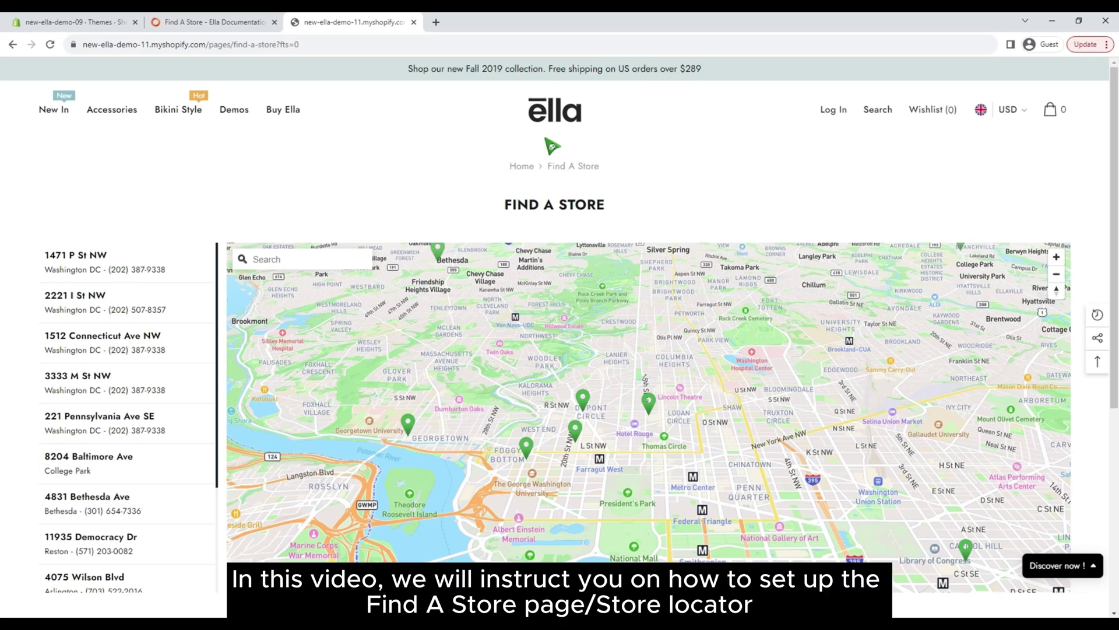
# Show the 1471 P St NW and 2221 I St NW stores on the map, then view the Find A Store docs.
pyautogui.scroll(-2, 256, 224)
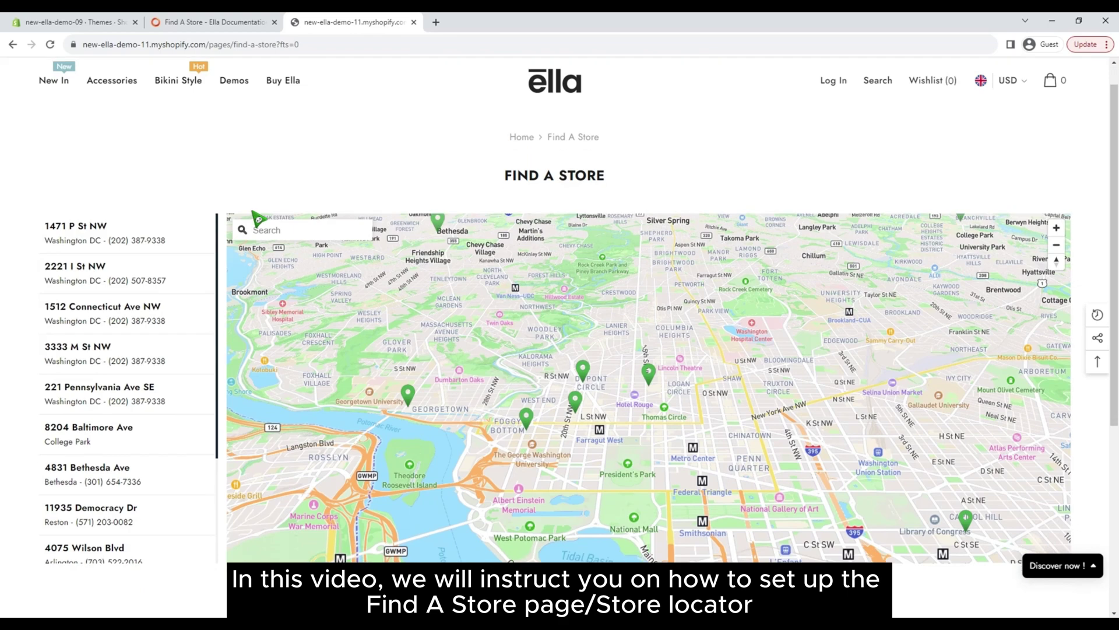
pyautogui.scroll(-3, 157, 327)
pyautogui.scroll(3, 157, 355)
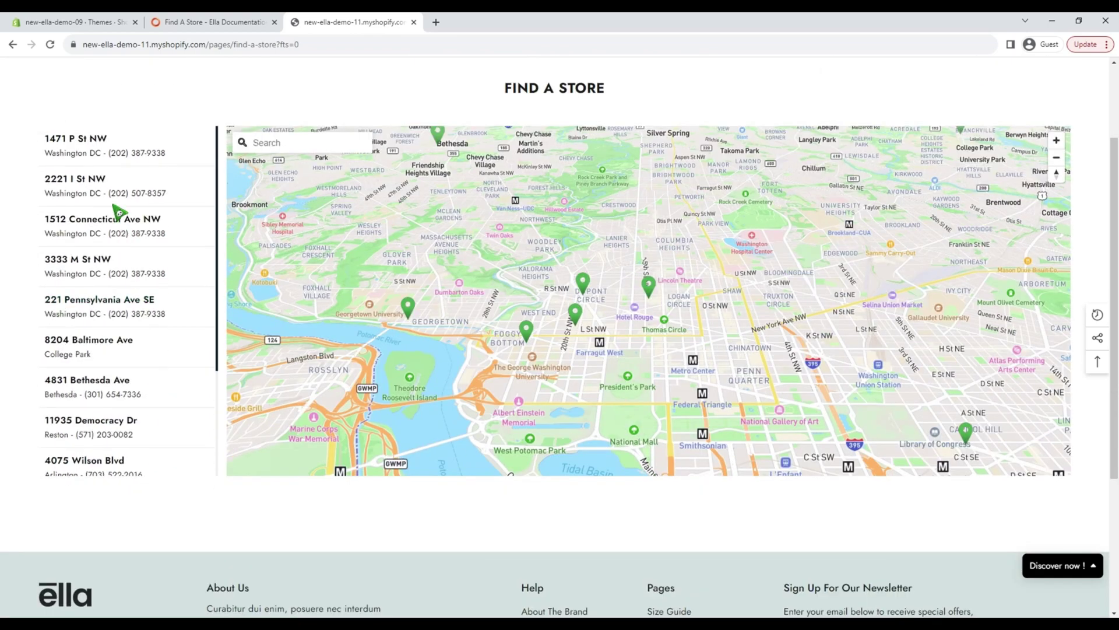
pyautogui.click(91, 146)
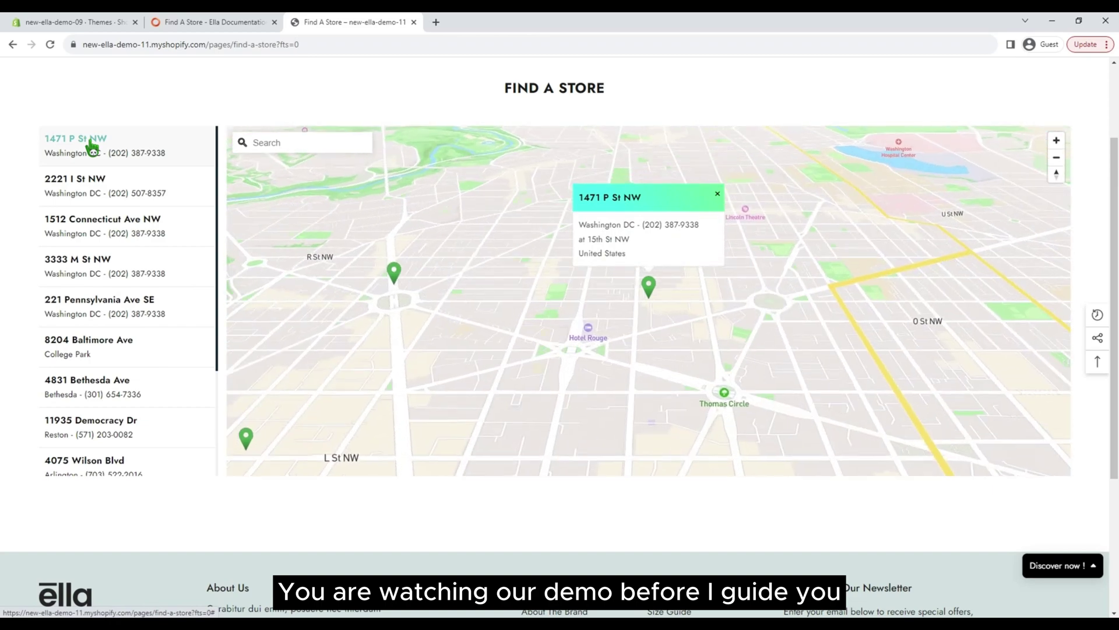
pyautogui.click(92, 184)
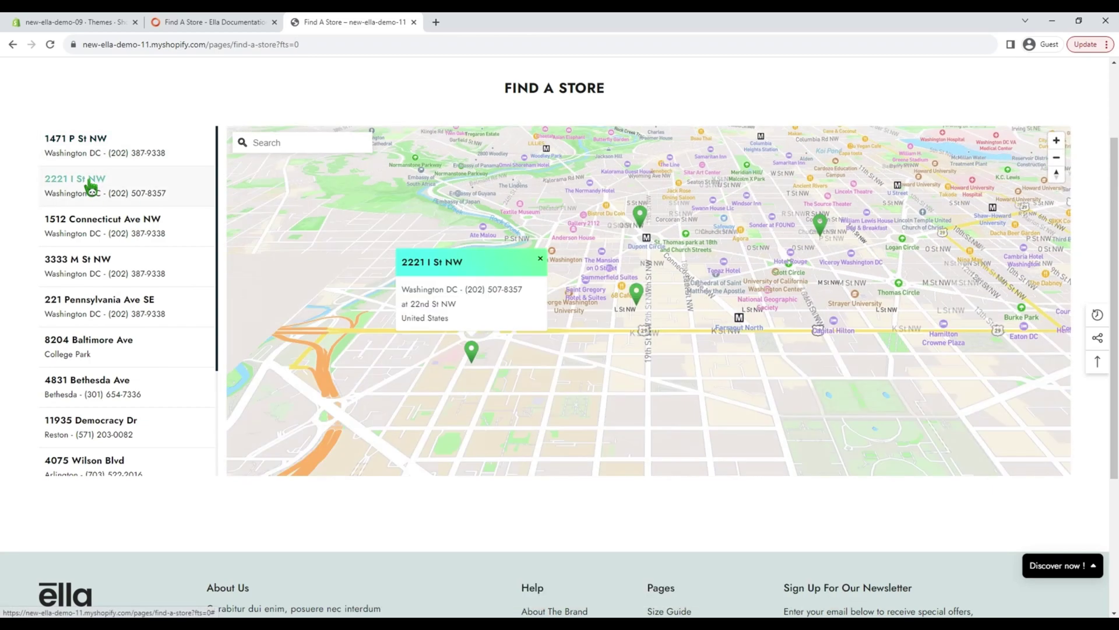
pyautogui.scroll(2, 439, 387)
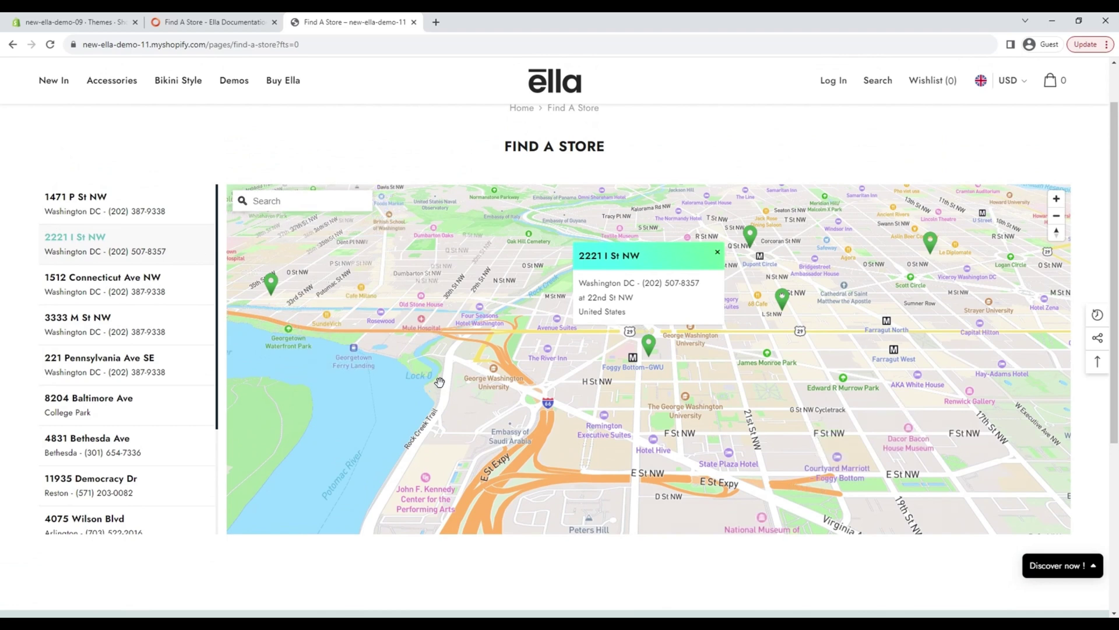
pyautogui.click(195, 22)
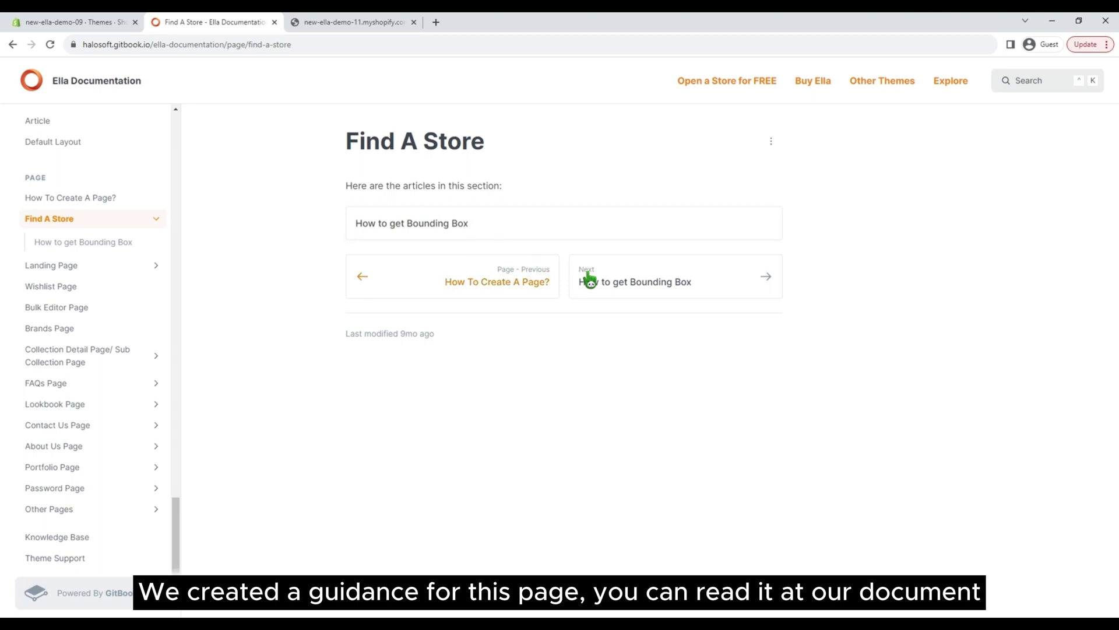
# Open the 'How to get Bounding Box' article, then return to the Shopify Themes admin page.
pyautogui.click(634, 287)
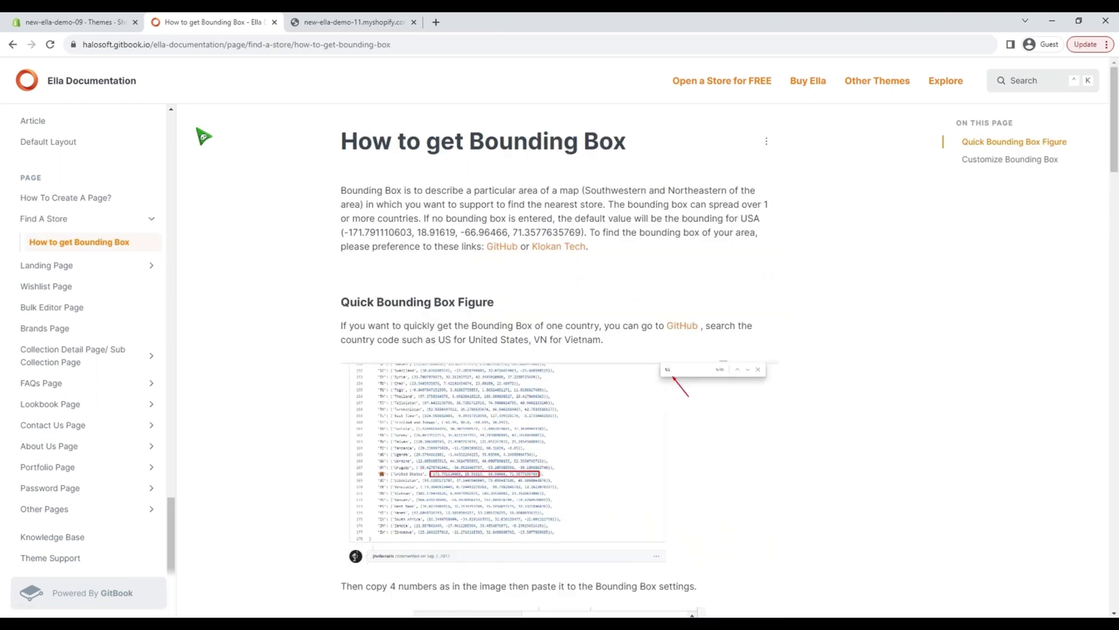
pyautogui.click(68, 21)
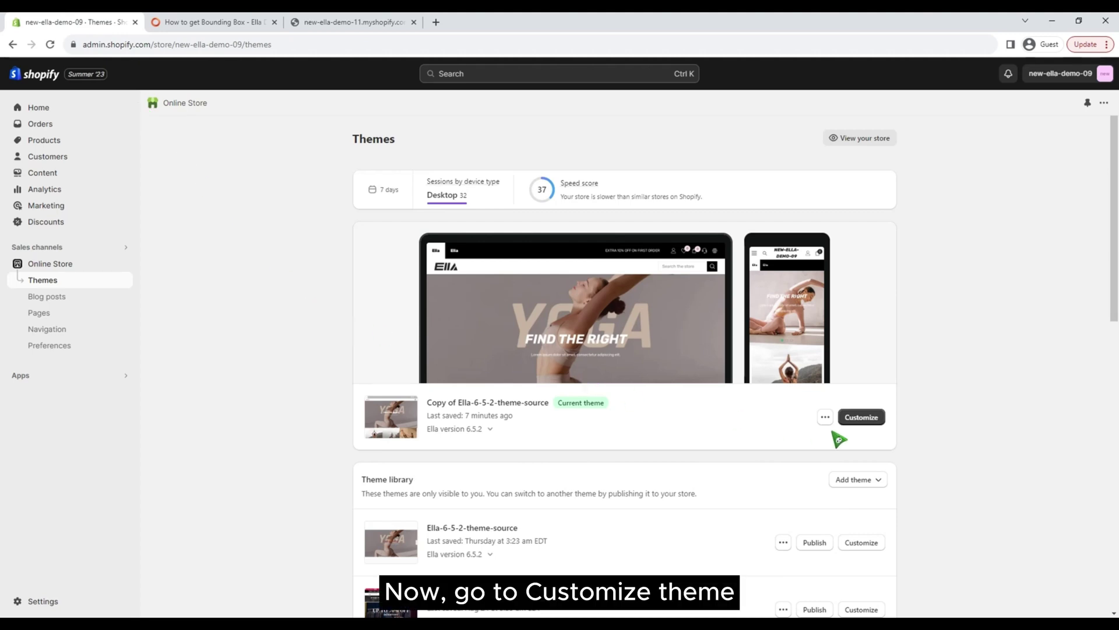
# Customize the current Ella theme on the template-store-locator page template.
pyautogui.click(866, 417)
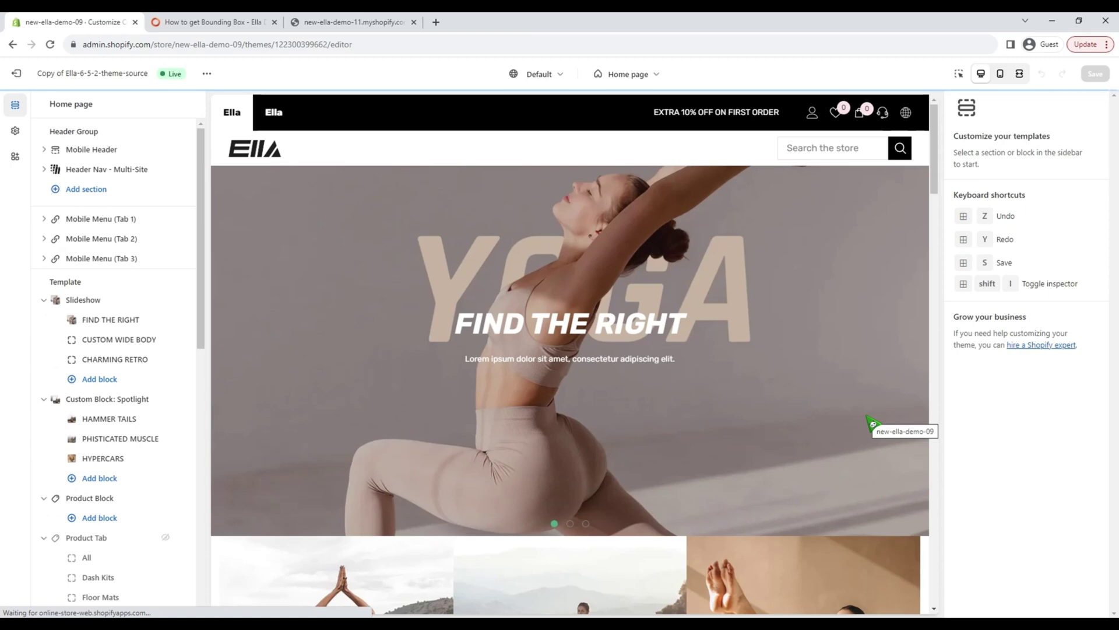
pyautogui.click(618, 74)
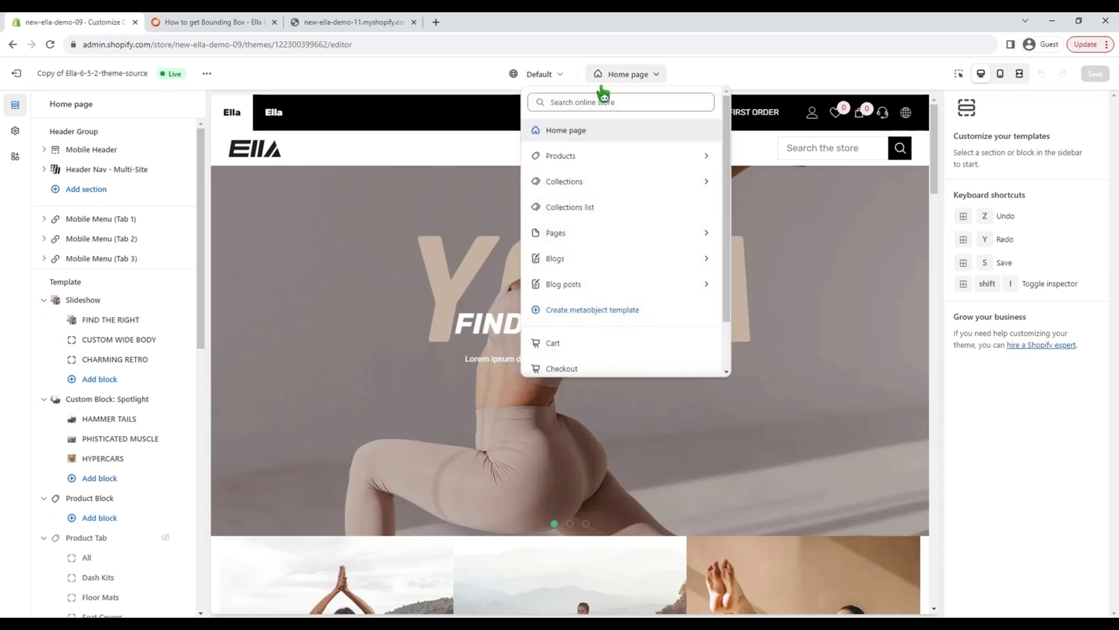
pyautogui.click(600, 233)
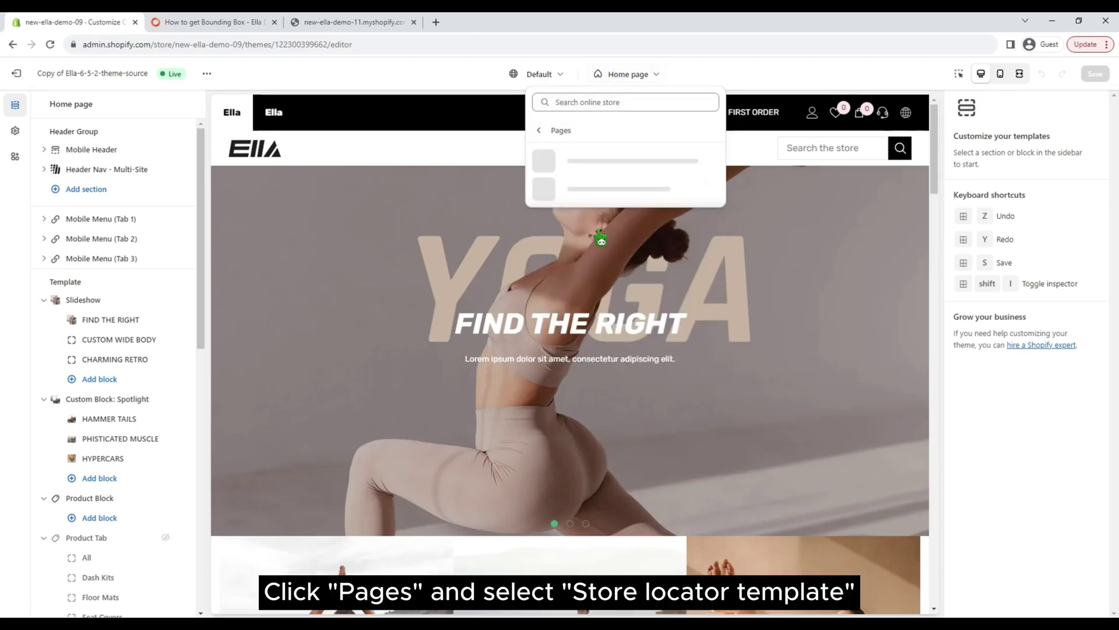
pyautogui.scroll(-5, 599, 241)
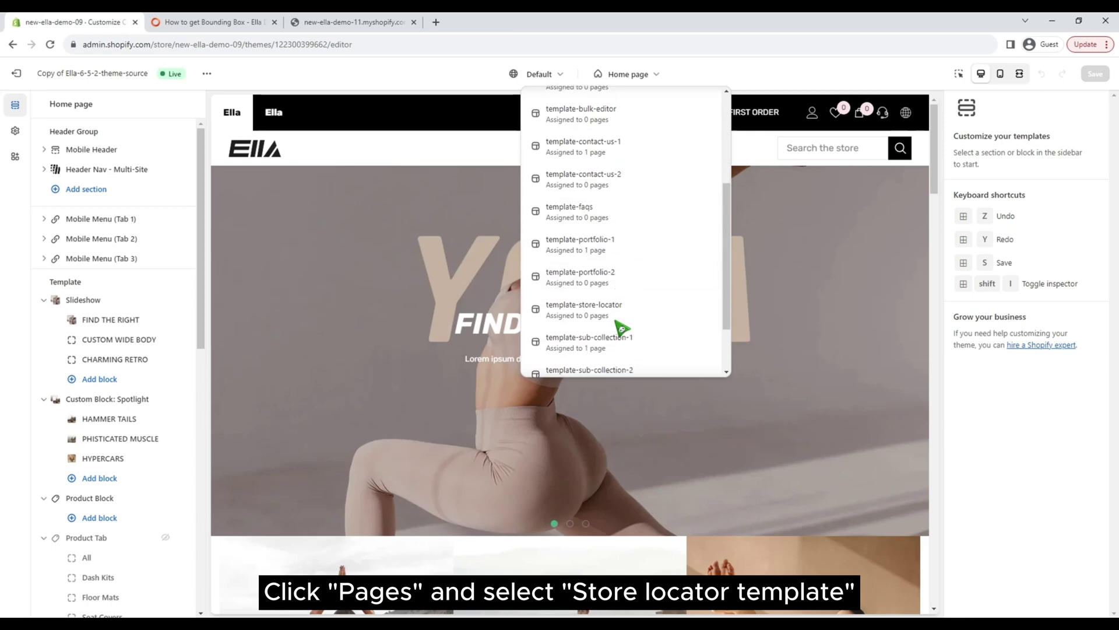
pyautogui.click(586, 309)
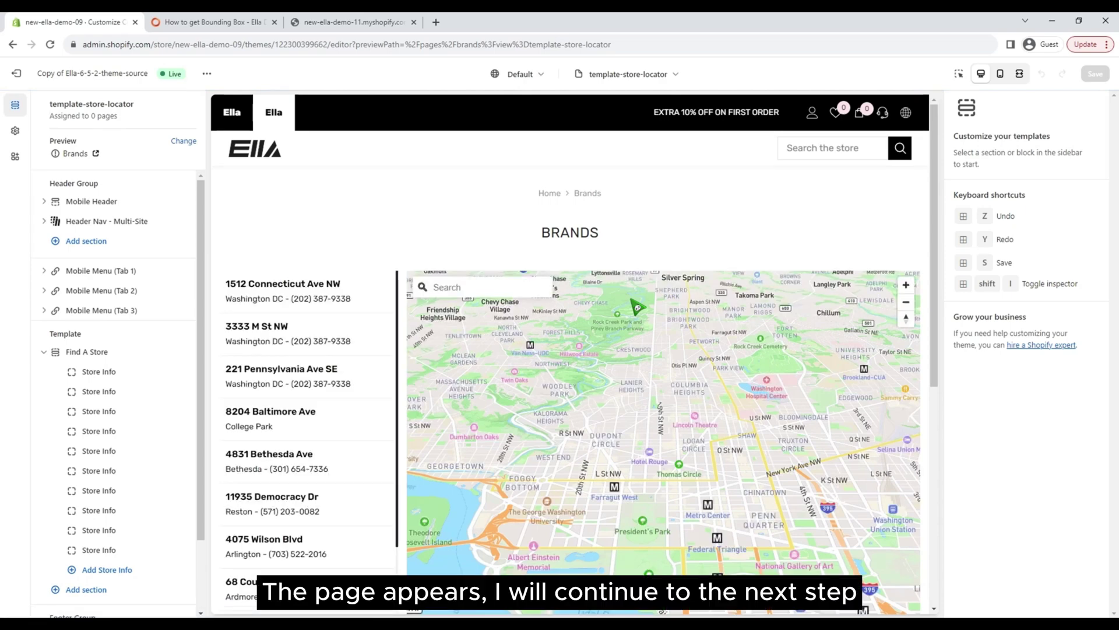
# Reveal the Find A Store section's Bounding Box setting, then return to the bounding box guide.
pyautogui.scroll(-1, 507, 230)
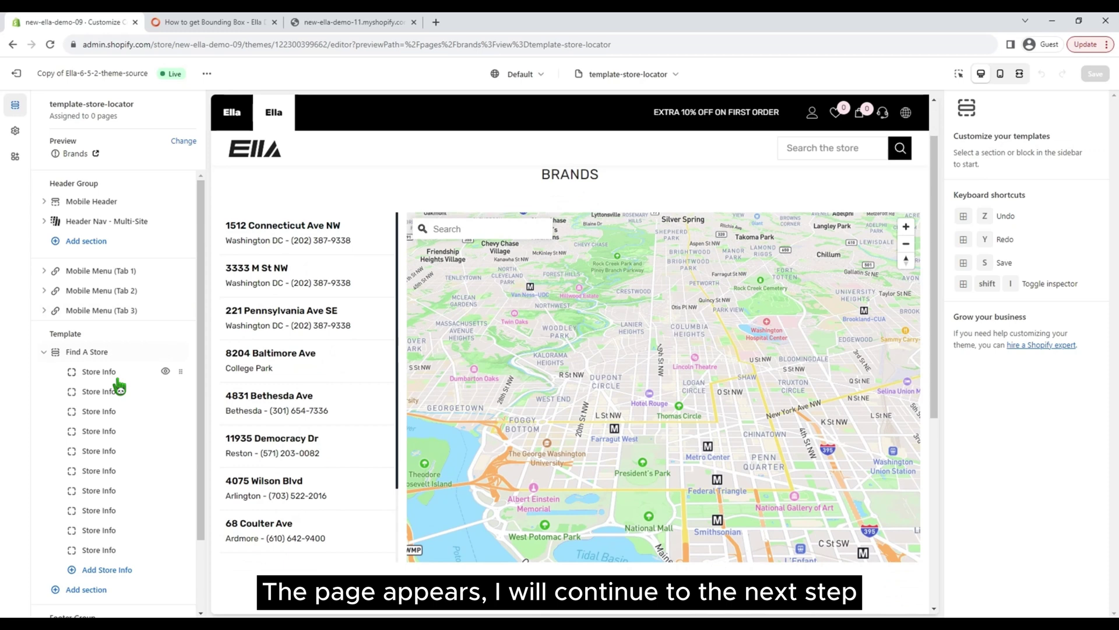
pyautogui.scroll(-1, 116, 373)
pyautogui.click(116, 296)
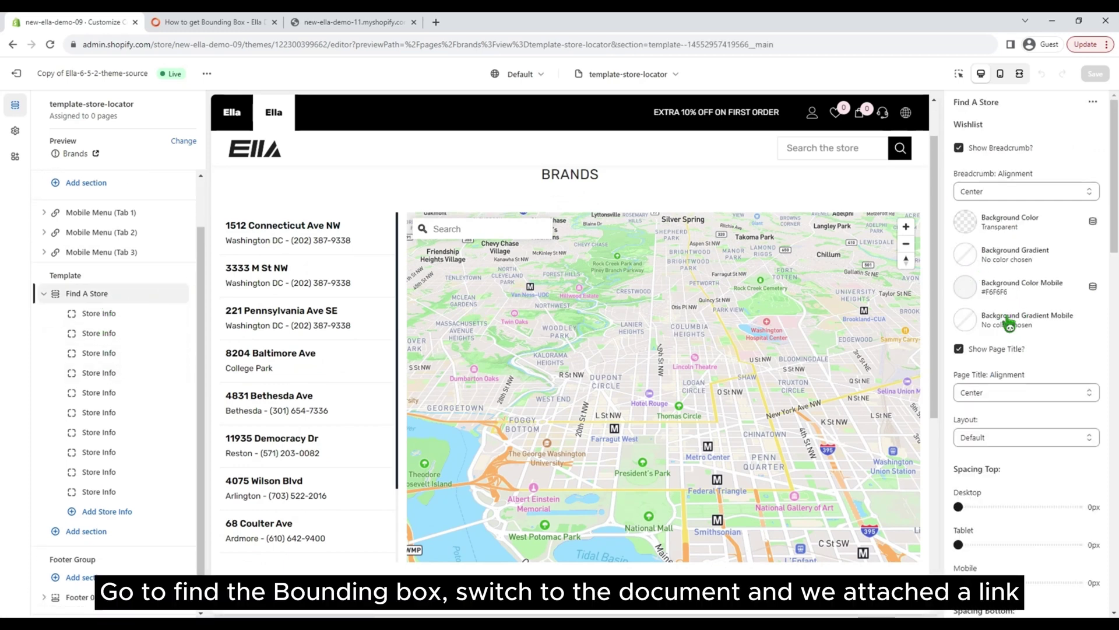
pyautogui.scroll(-8, 1021, 367)
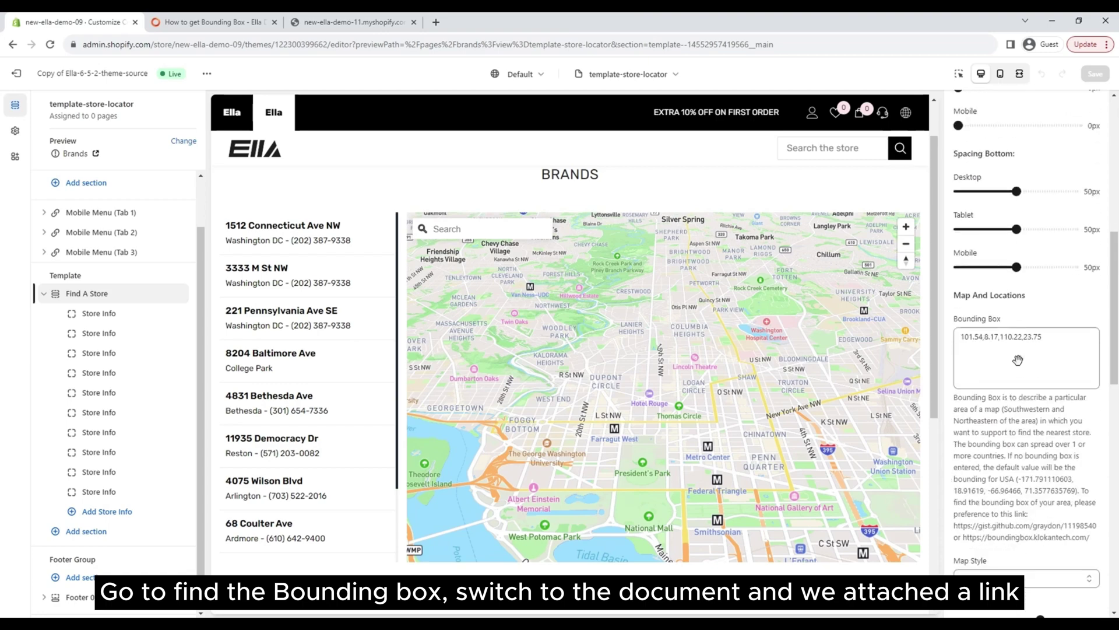
pyautogui.scroll(-2, 1013, 359)
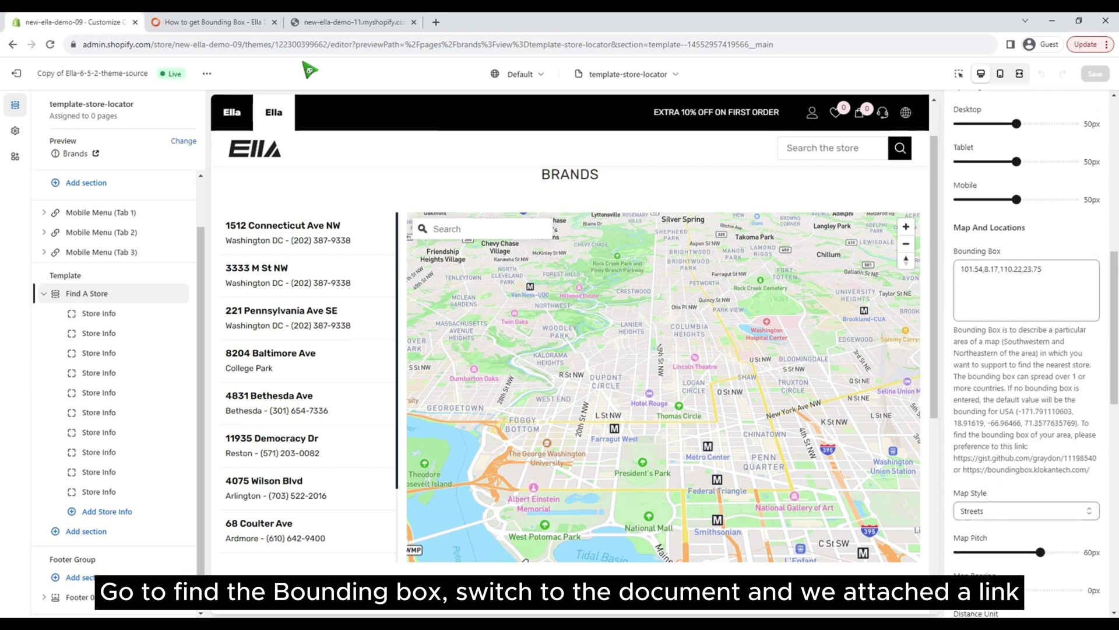
pyautogui.click(240, 22)
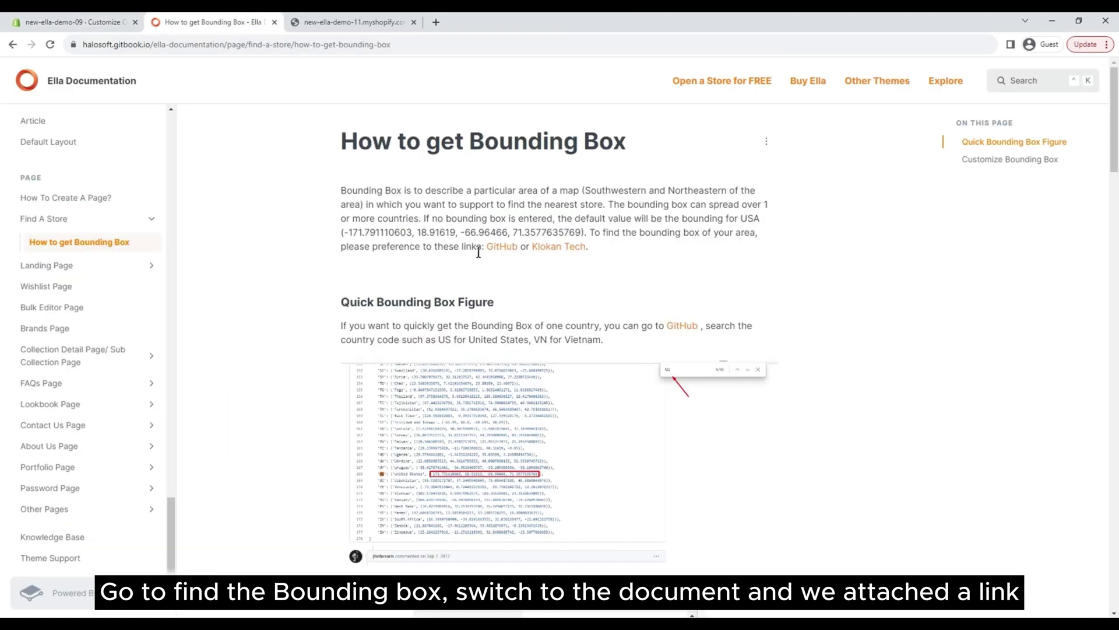
# Open the GitHub Gist listing bounding boxes for every country.
pyautogui.scroll(-1, 545, 271)
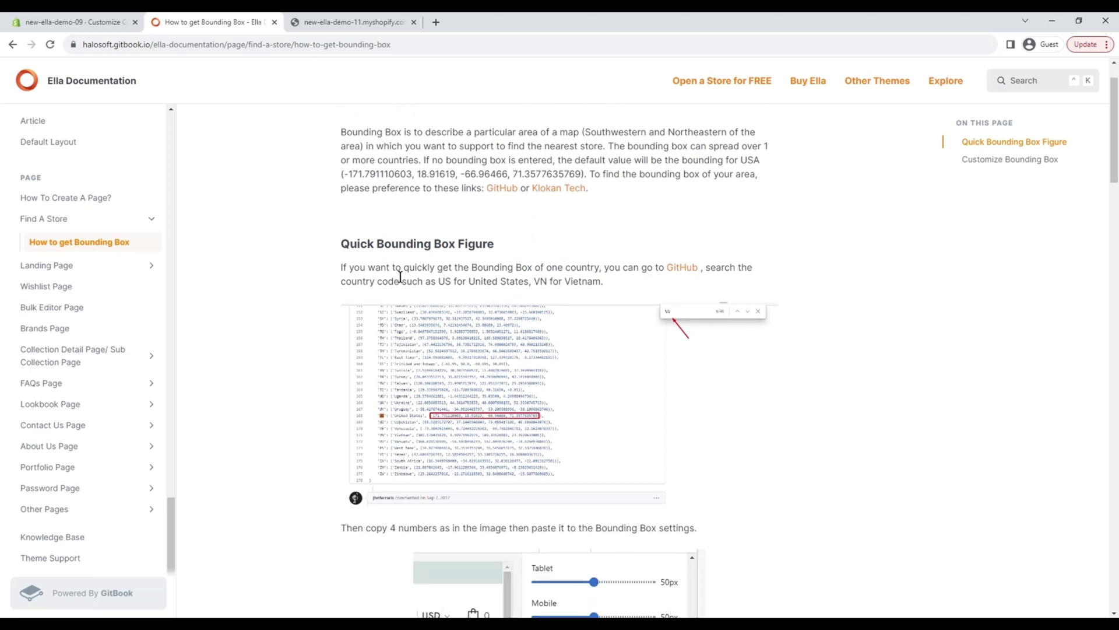
pyautogui.click(679, 268)
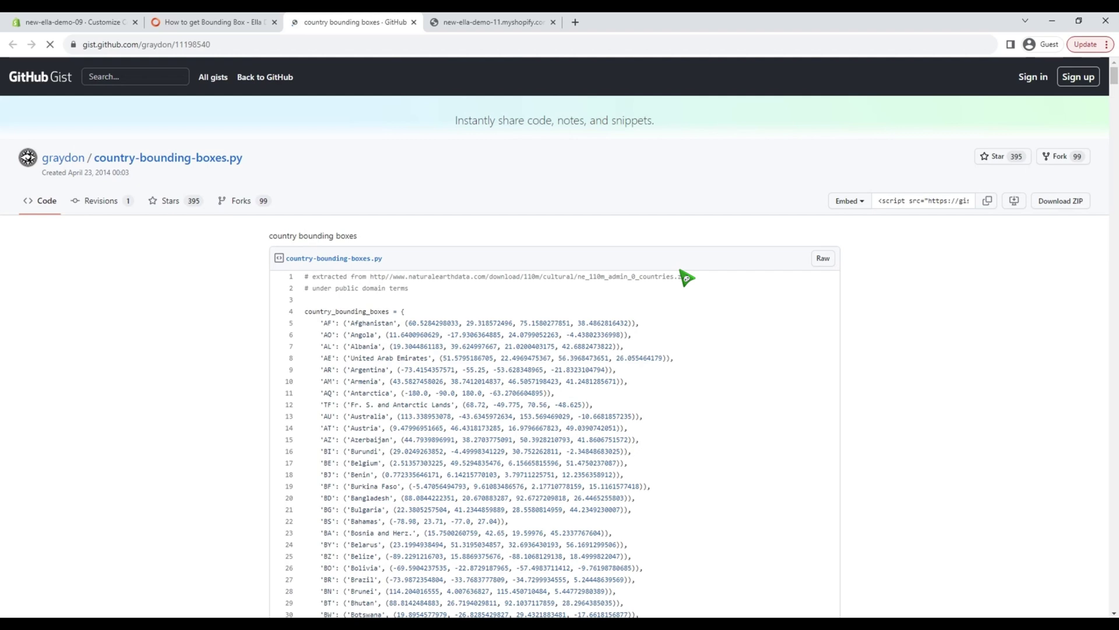
pyautogui.scroll(-1, 244, 335)
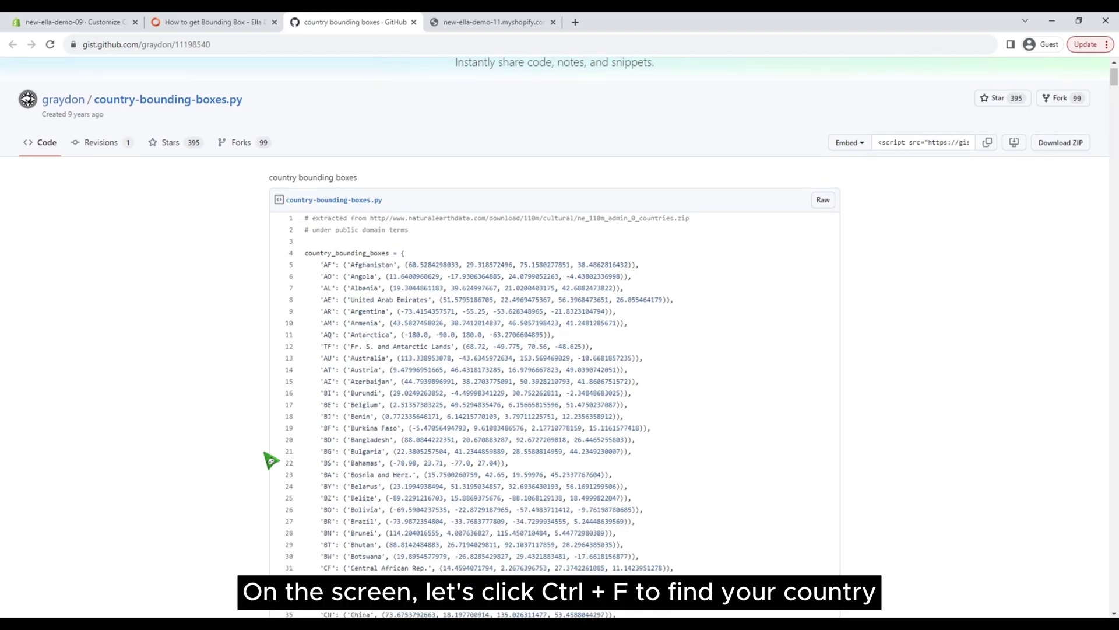
# Search the Gist for Vietnam and copy its four bounding-box numbers from line 171.
pyautogui.hotkey('ctrl', 'f')
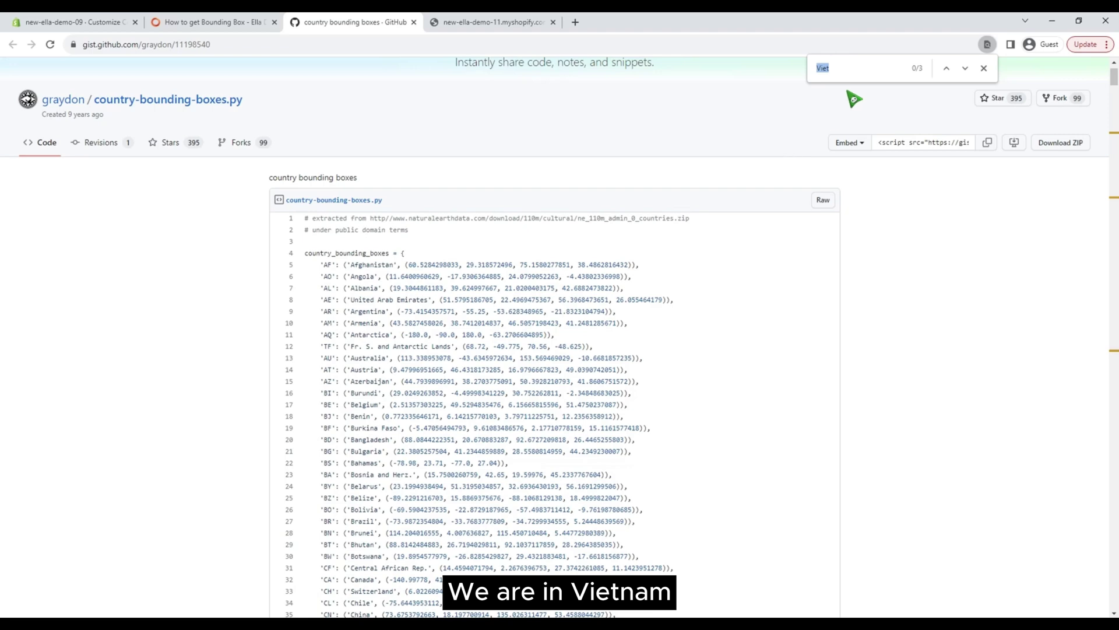
pyautogui.write('t')
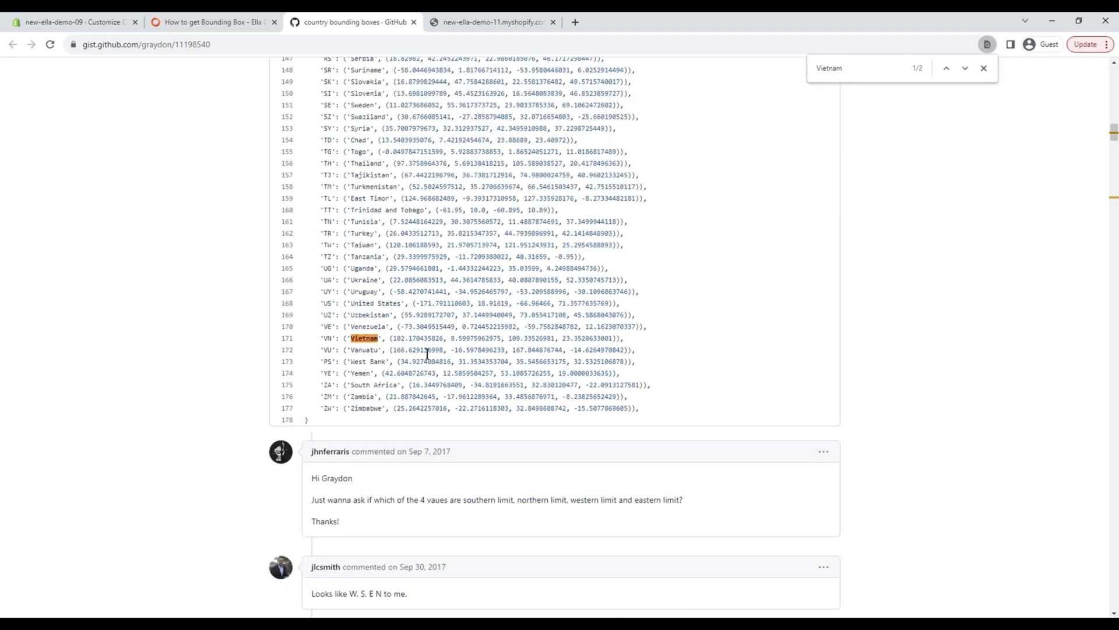
pyautogui.moveTo(394, 337); pyautogui.dragTo(606, 342)
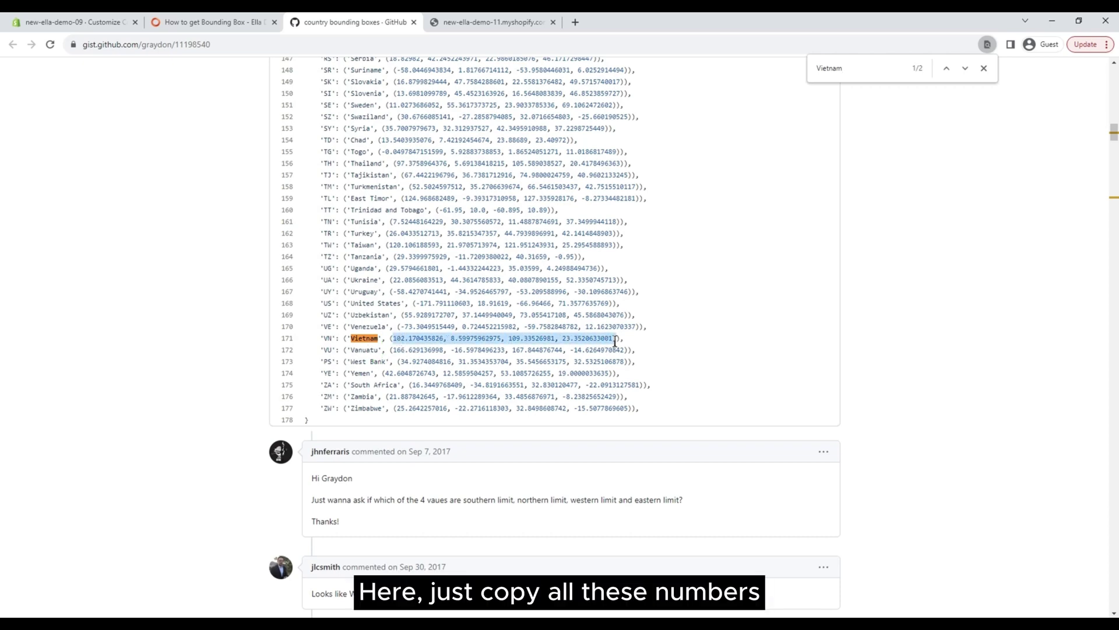
pyautogui.rightClick(574, 339)
pyautogui.click(583, 348)
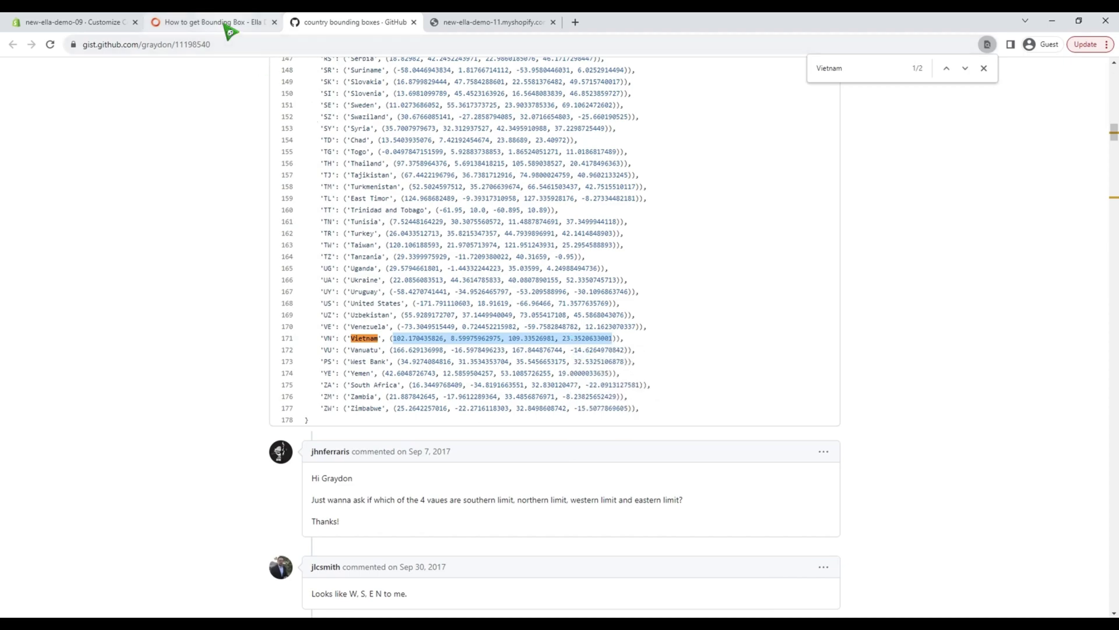
pyautogui.click(108, 22)
# Paste Vietnam's coordinates over the old Bounding Box value and save the theme.
pyautogui.click(1031, 270)
pyautogui.moveTo(1043, 270); pyautogui.dragTo(961, 269)
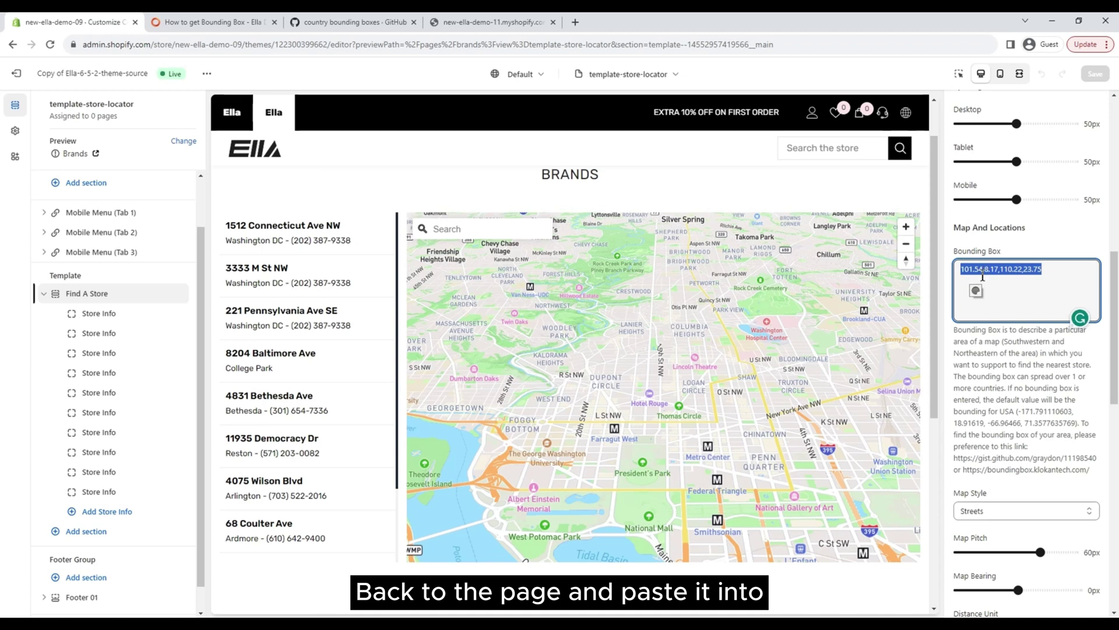
pyautogui.rightClick(1011, 270)
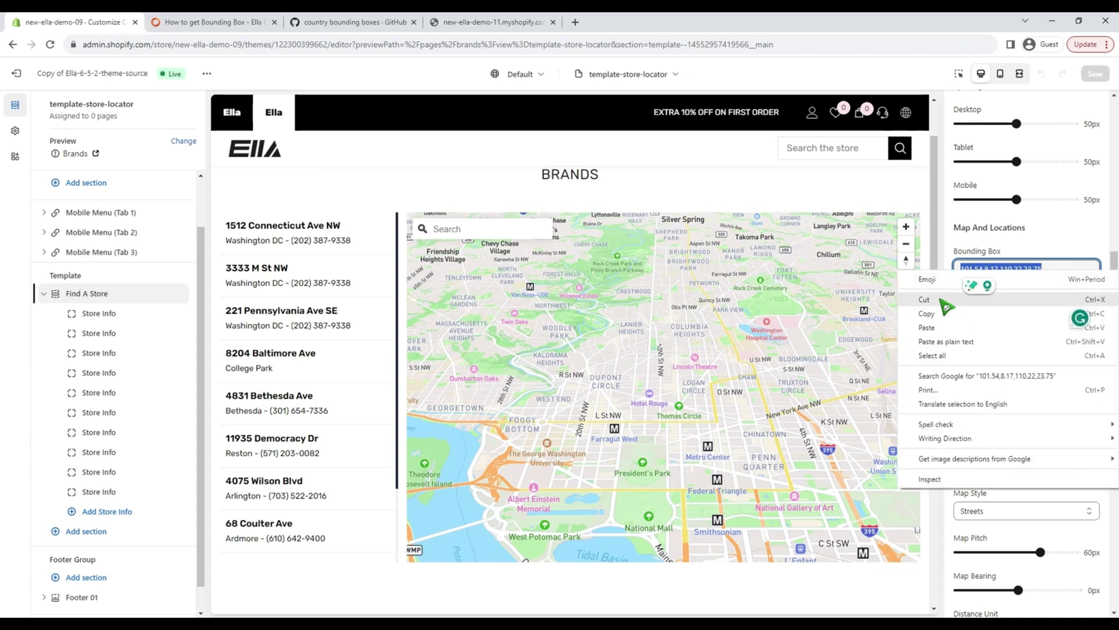
pyautogui.click(944, 327)
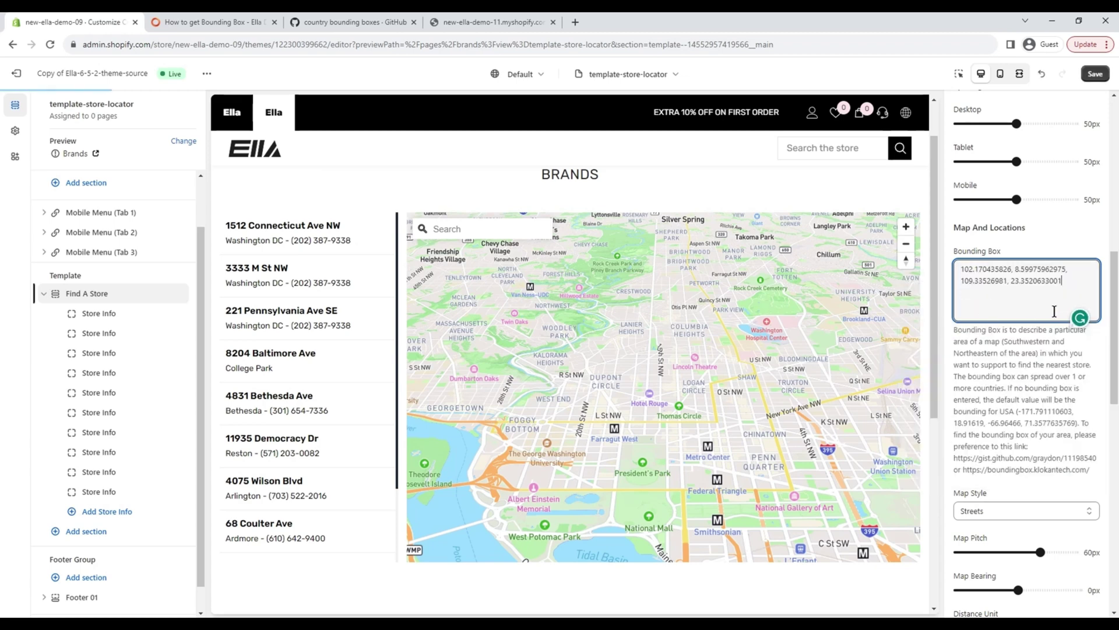
pyautogui.click(1096, 74)
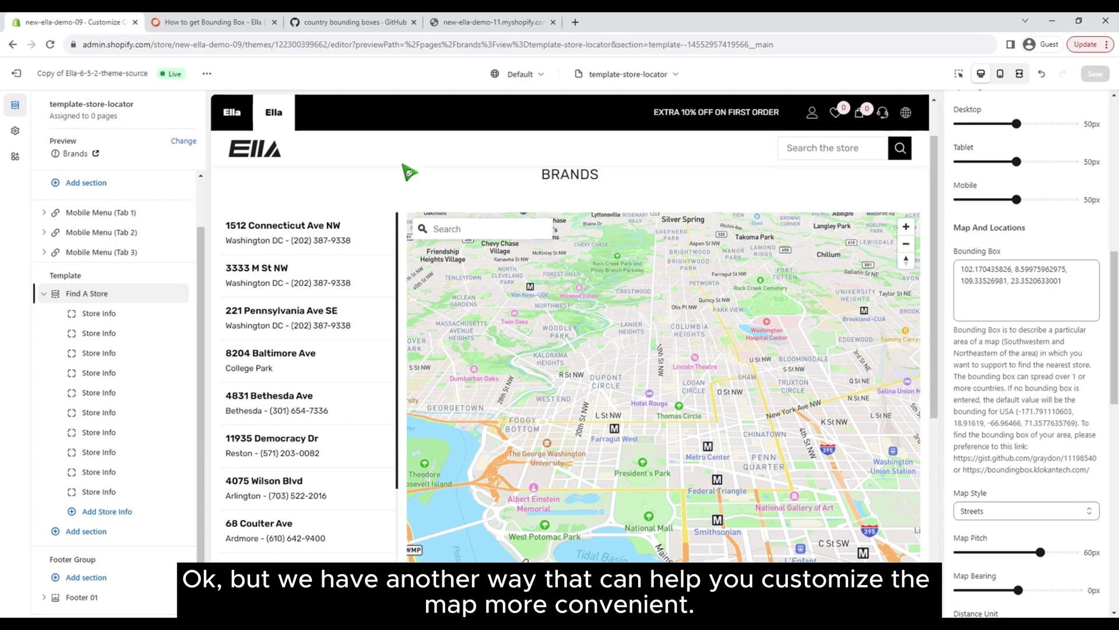
pyautogui.click(225, 21)
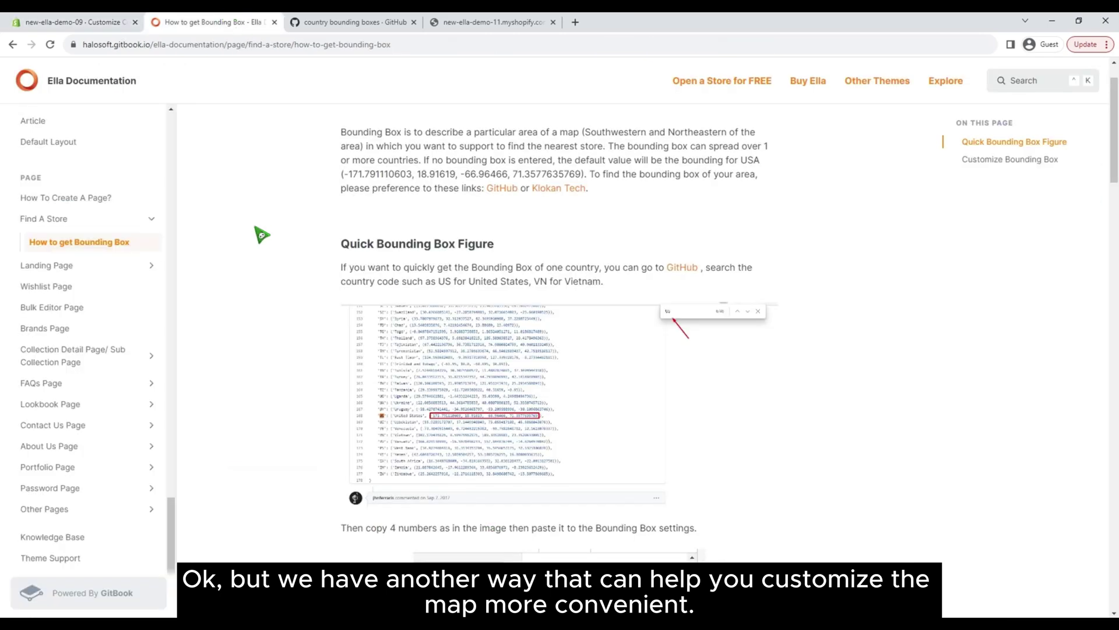
# Go to the Customize Bounding Box section and open the Klokan Tech bounding box tool.
pyautogui.scroll(-4, 260, 236)
pyautogui.scroll(-9, 274, 257)
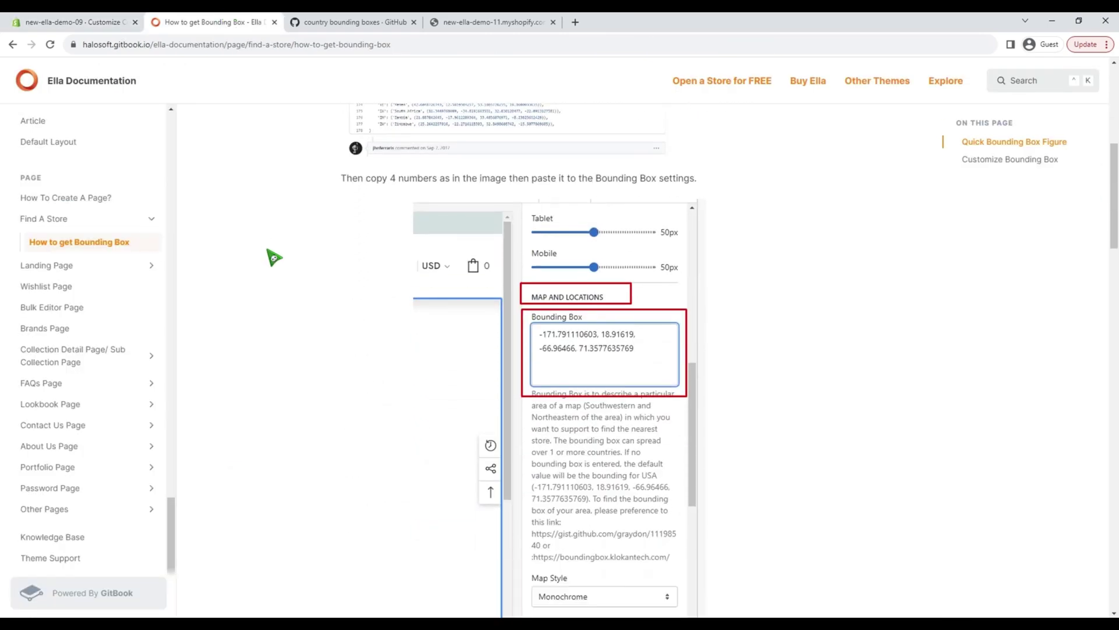
pyautogui.scroll(-3, 335, 299)
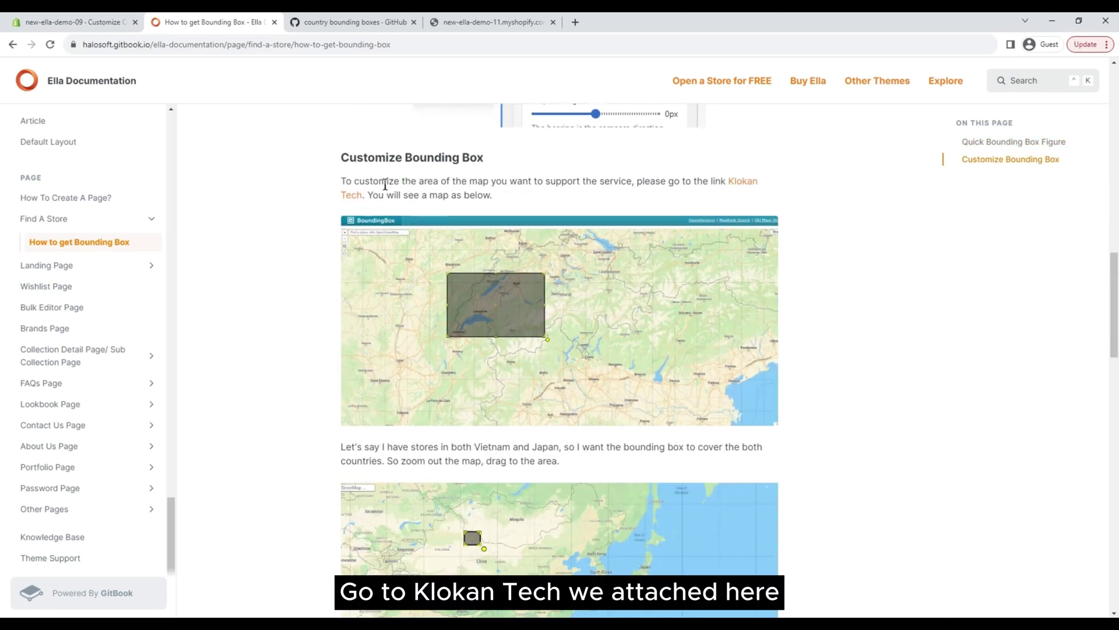
pyautogui.click(356, 206)
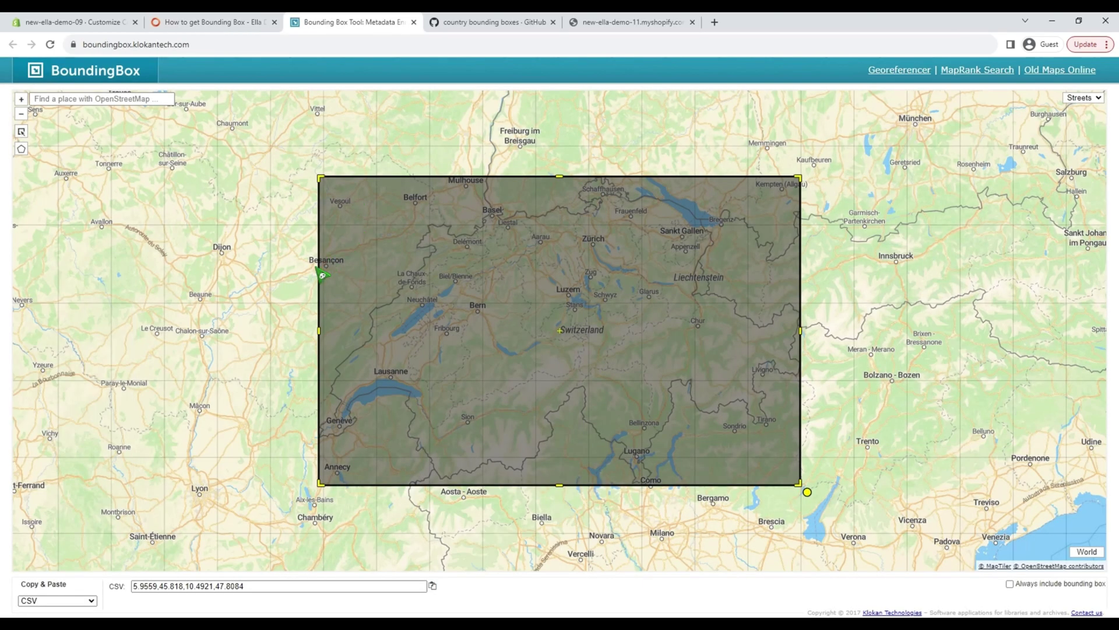
# Zoom out and move the bounding box from Switzerland east across Asia toward Indochina.
pyautogui.scroll(-2, 230, 350)
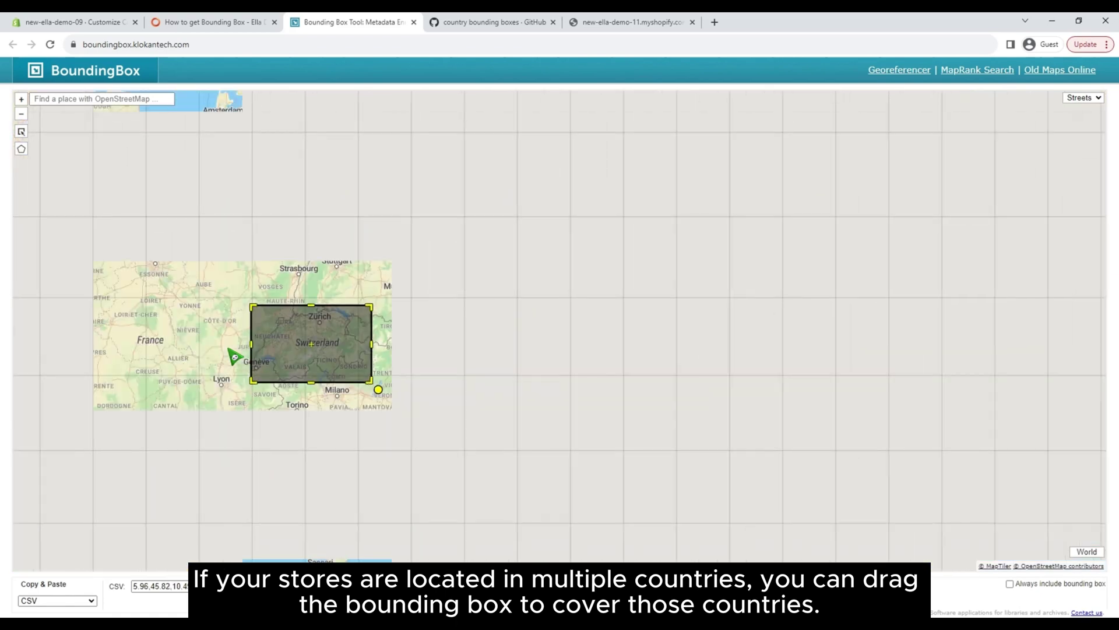
pyautogui.scroll(-1, 230, 350)
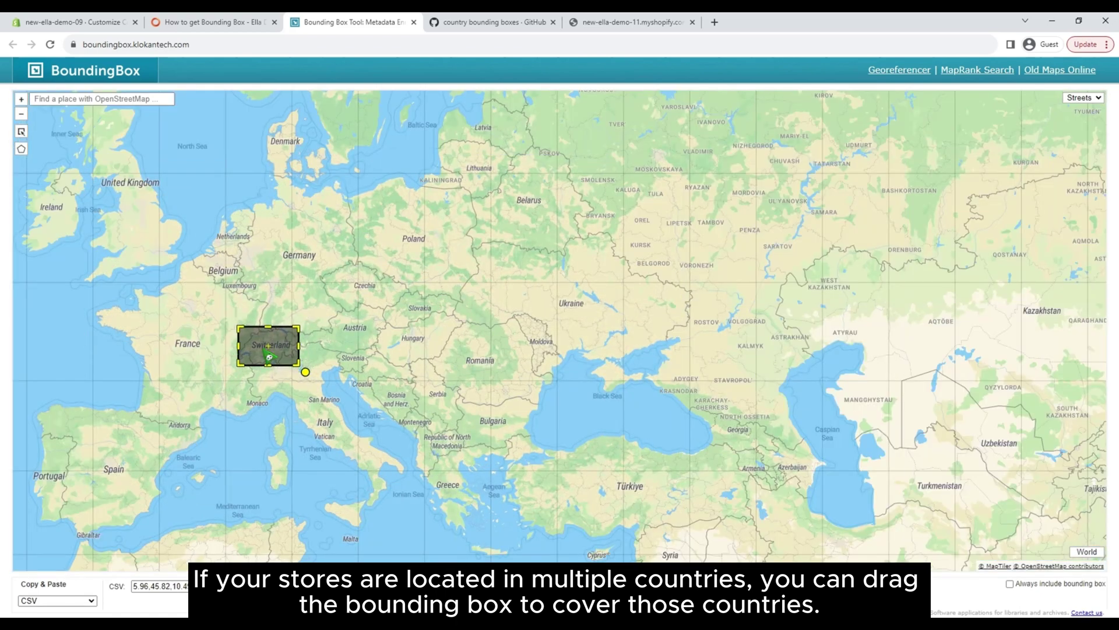
pyautogui.moveTo(269, 351); pyautogui.dragTo(753, 413)
pyautogui.moveTo(603, 429); pyautogui.dragTo(187, 242)
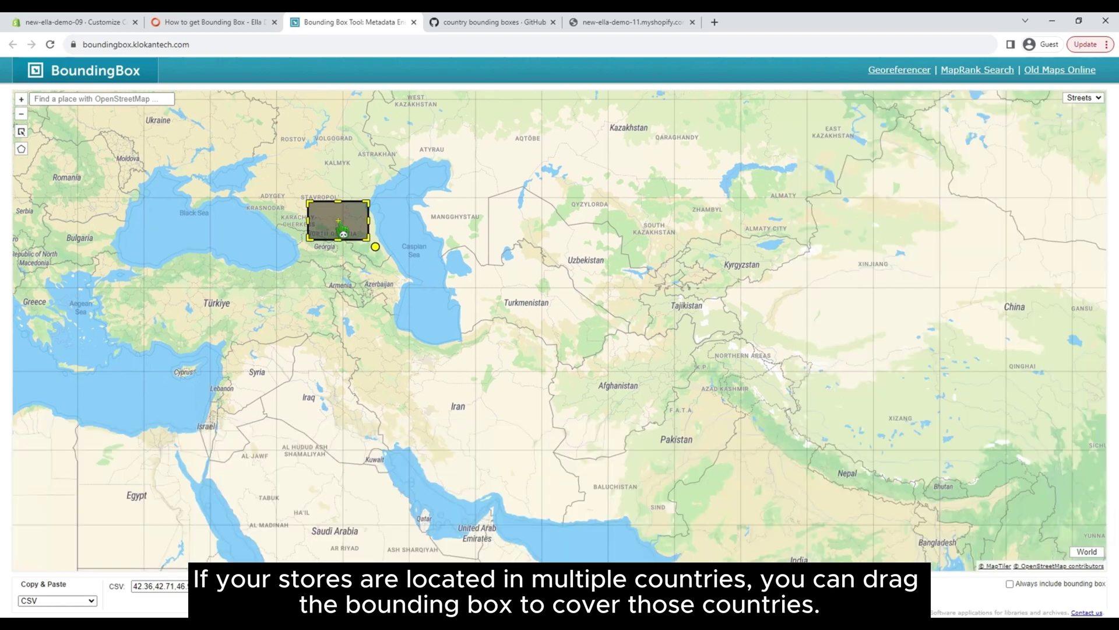
pyautogui.scroll(-2, 425, 355)
pyautogui.moveTo(402, 319); pyautogui.dragTo(316, 173)
pyautogui.scroll(1, 563, 385)
pyautogui.scroll(2, 443, 308)
# Fit the box around Vietnam to 100.49,8.41,111.3,23.48 and select the CSV output.
pyautogui.moveTo(622, 325); pyautogui.dragTo(549, 137)
pyautogui.moveTo(566, 265); pyautogui.dragTo(461, 288)
pyautogui.moveTo(574, 411); pyautogui.dragTo(605, 548)
pyautogui.moveTo(688, 341); pyautogui.dragTo(711, 344)
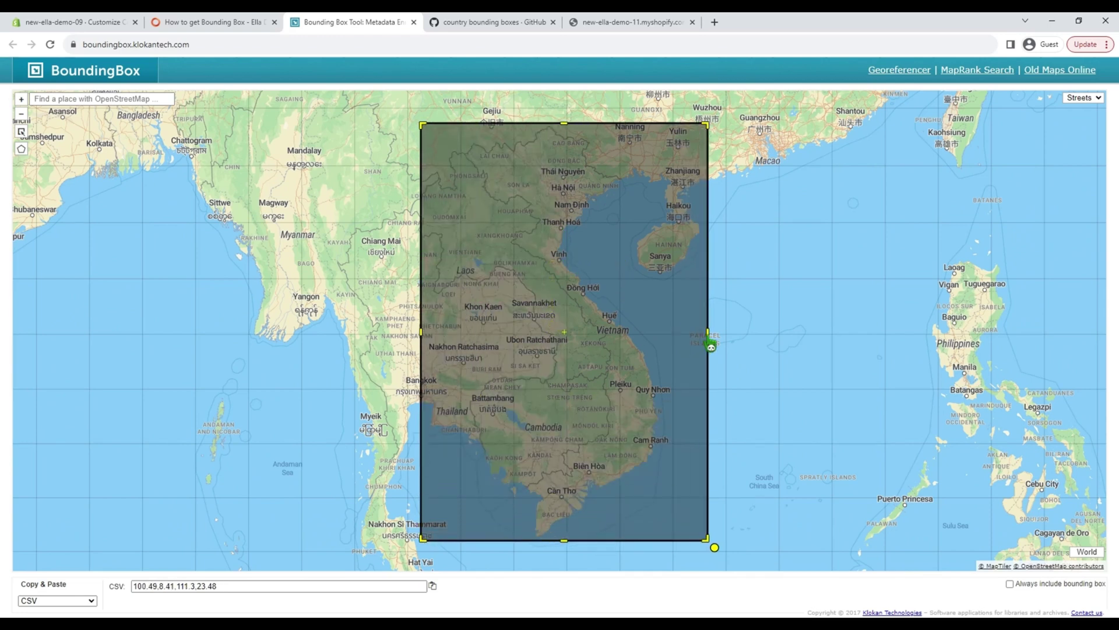
pyautogui.click(87, 601)
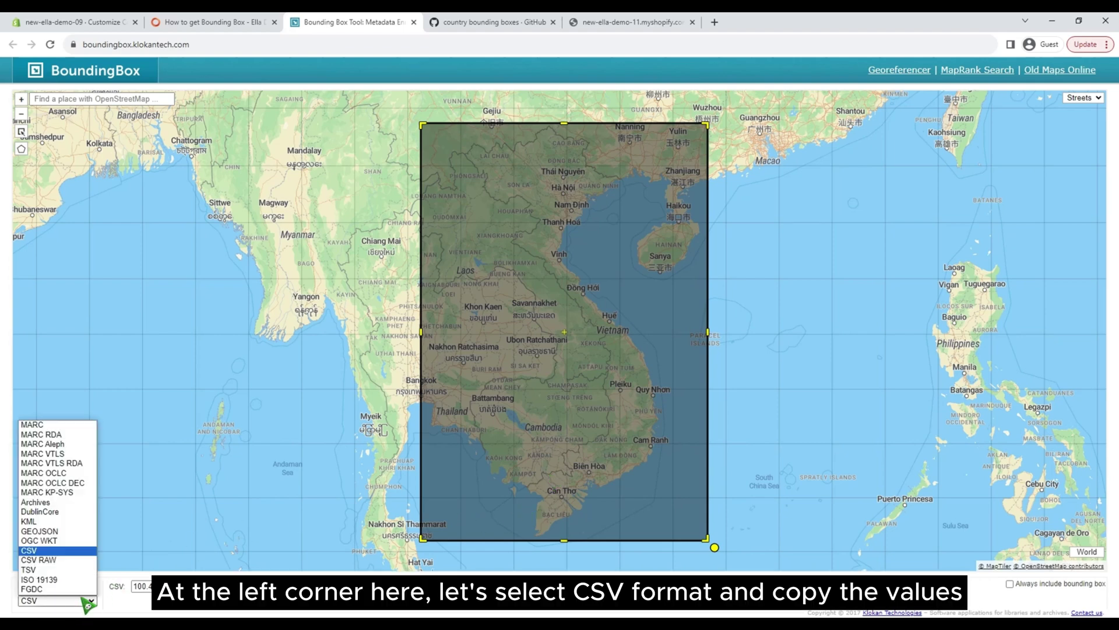
pyautogui.click(54, 551)
pyautogui.press('Tab')
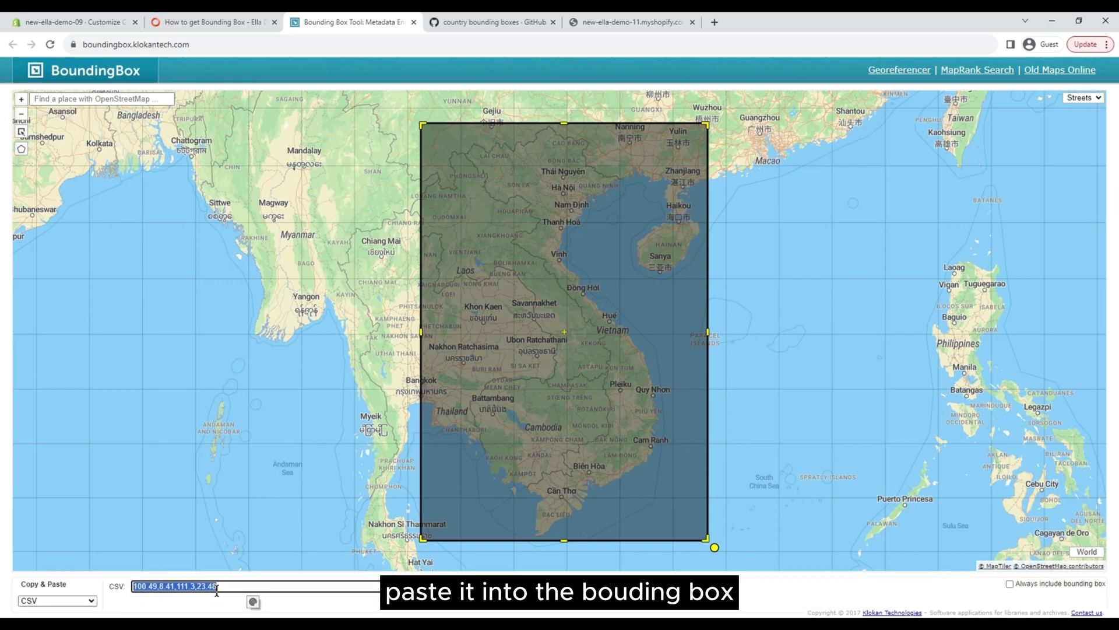
# Back in the theme editor, open the first Store Info block under Find A Store.
pyautogui.click(102, 22)
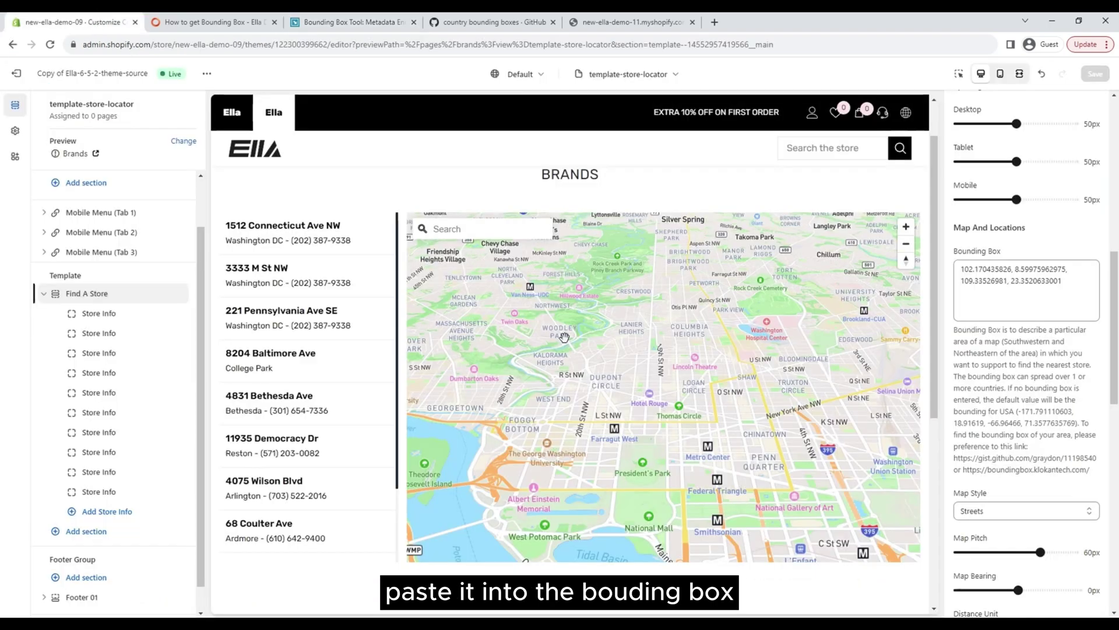
pyautogui.click(992, 284)
pyautogui.click(1014, 281)
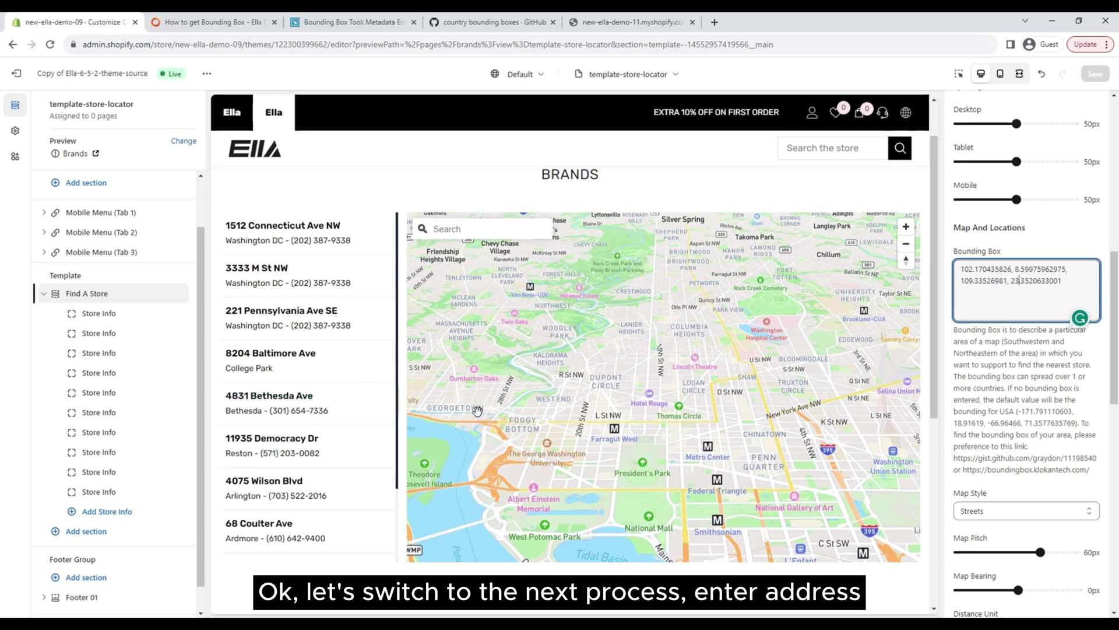
pyautogui.click(115, 318)
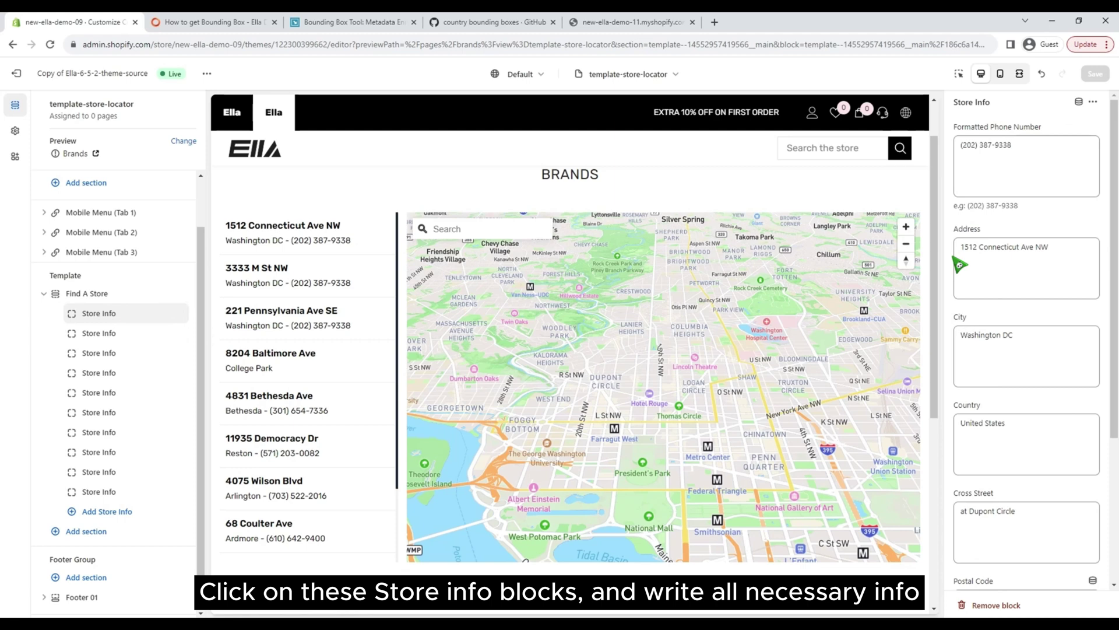
# Change the Store Info phone number to 'xxx yyy zzz' and begin replacing the street address.
pyautogui.scroll(-2, 1032, 508)
pyautogui.scroll(2, 1033, 508)
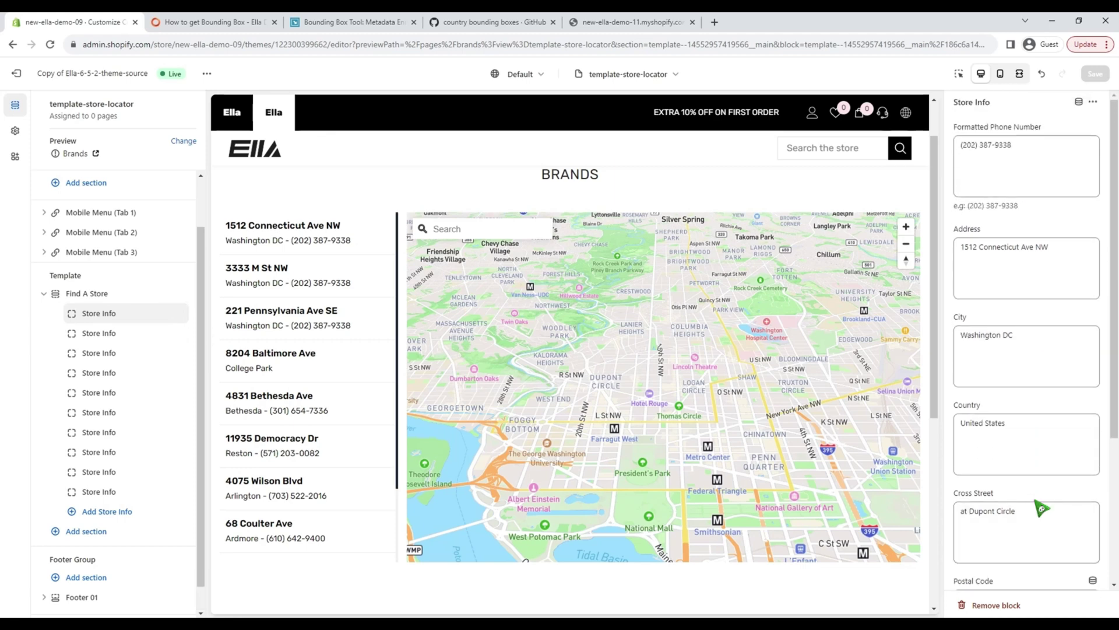
pyautogui.moveTo(1018, 146); pyautogui.dragTo(959, 157)
pyautogui.write('xxx')
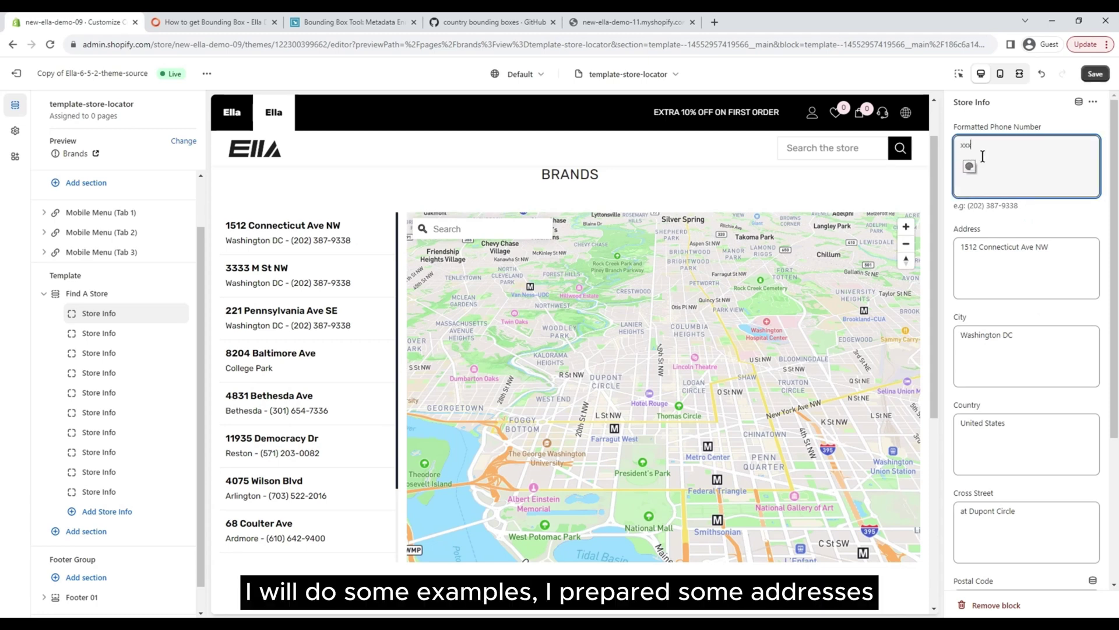
pyautogui.write(' yyy')
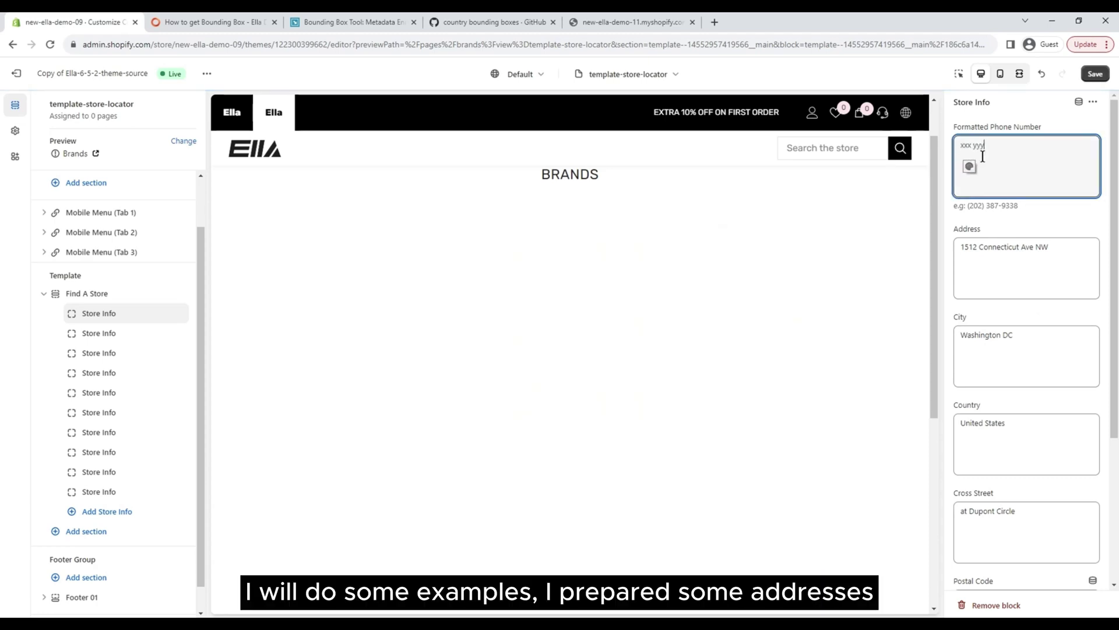
pyautogui.write(' zzz')
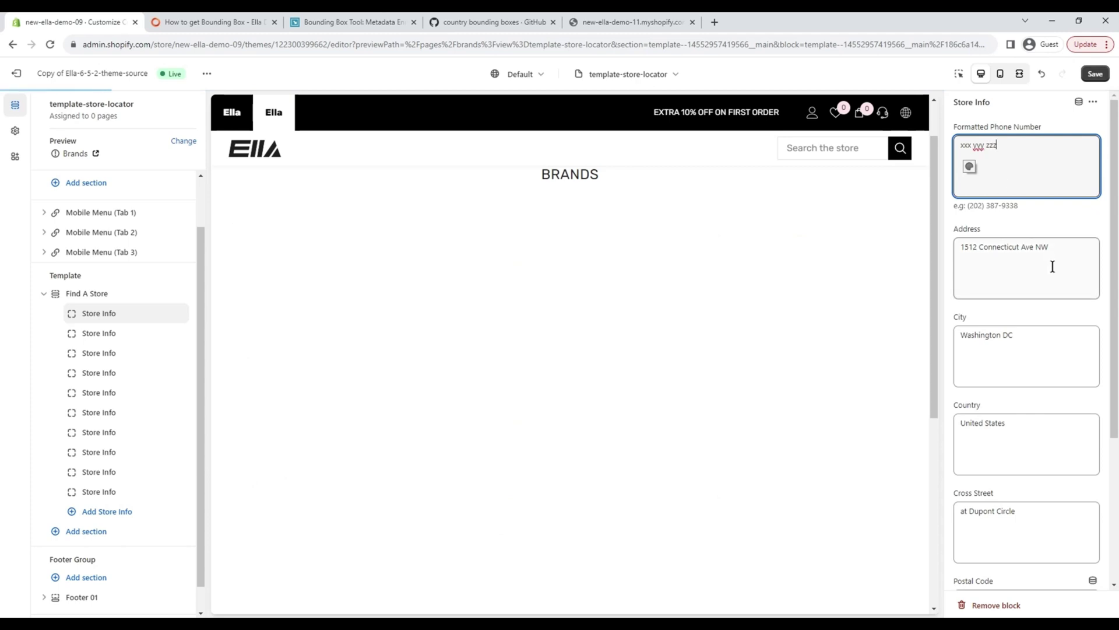
pyautogui.moveTo(1059, 246); pyautogui.dragTo(977, 254)
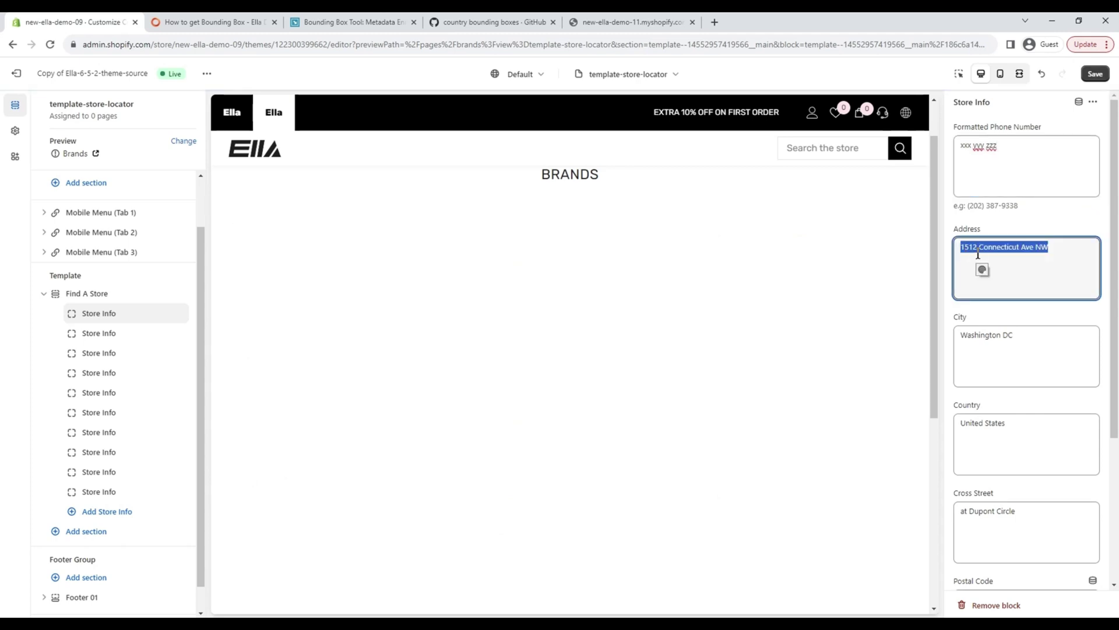
pyautogui.write('758/35 XVNT')
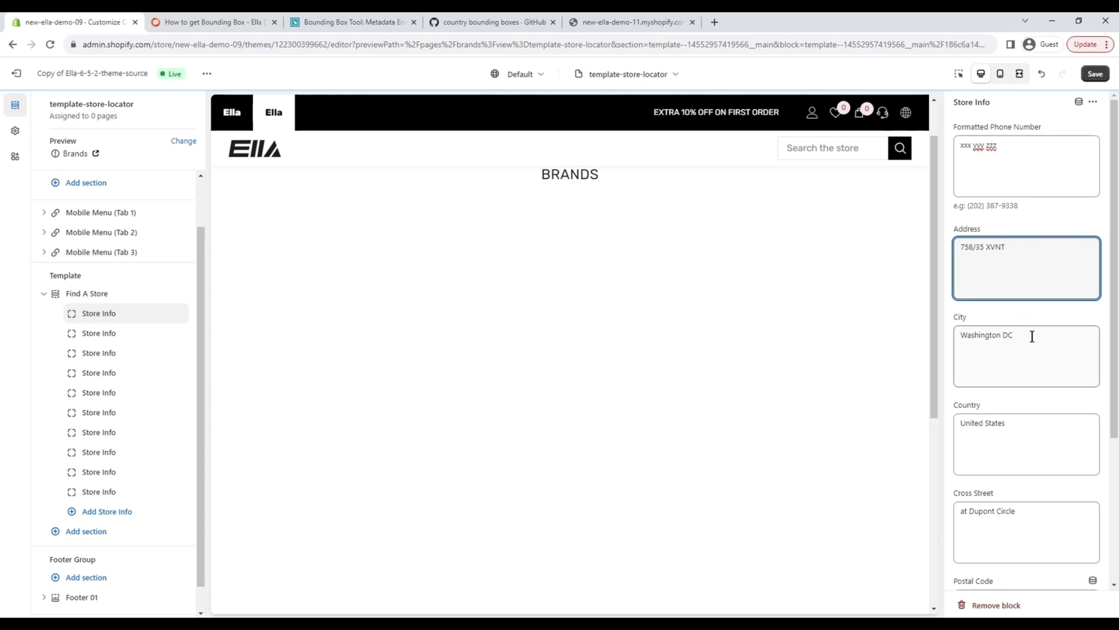
# Replace the city Washington DC with Tp. Ho Chi Minh.
pyautogui.click(1031, 335)
pyautogui.moveTo(1032, 334); pyautogui.dragTo(954, 333)
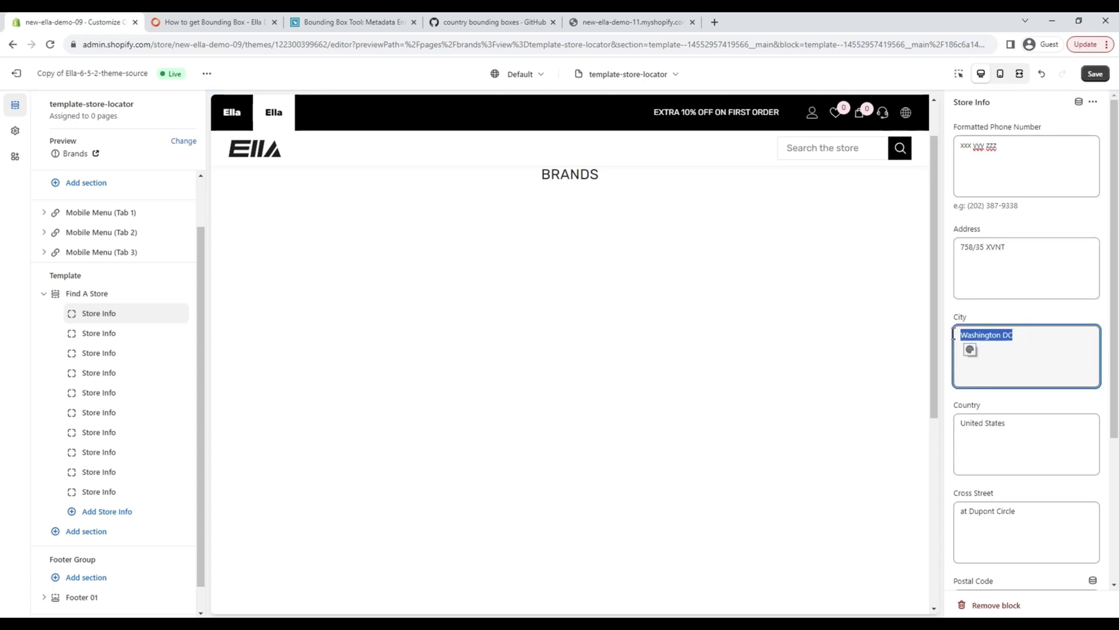
pyautogui.press('BackSpace')
pyautogui.write('Tp. Ho')
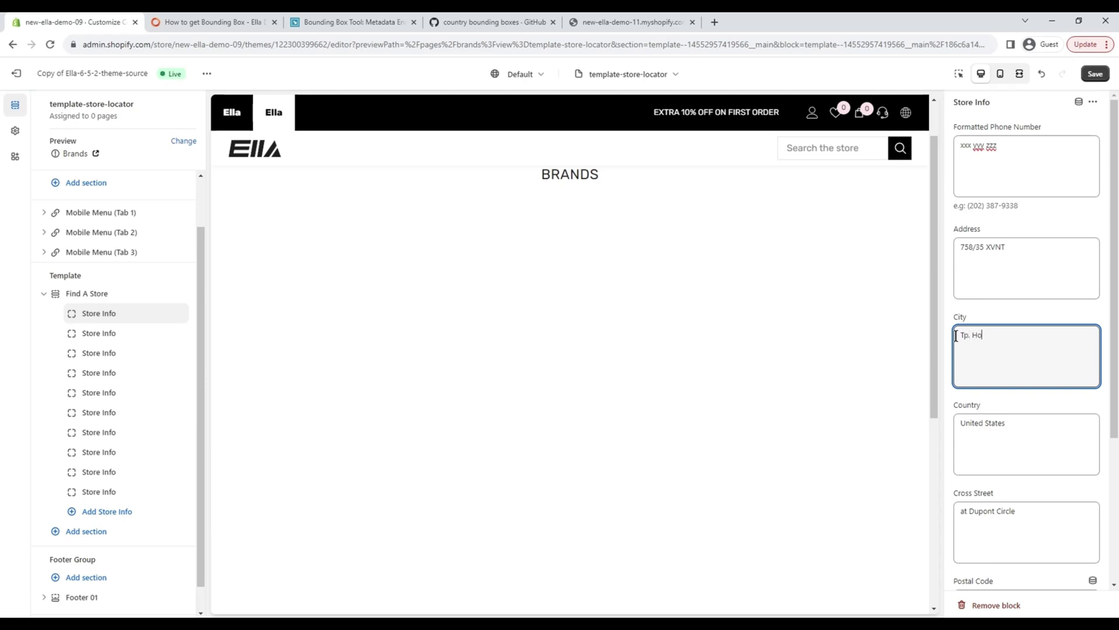
pyautogui.write(' Chi Minh')
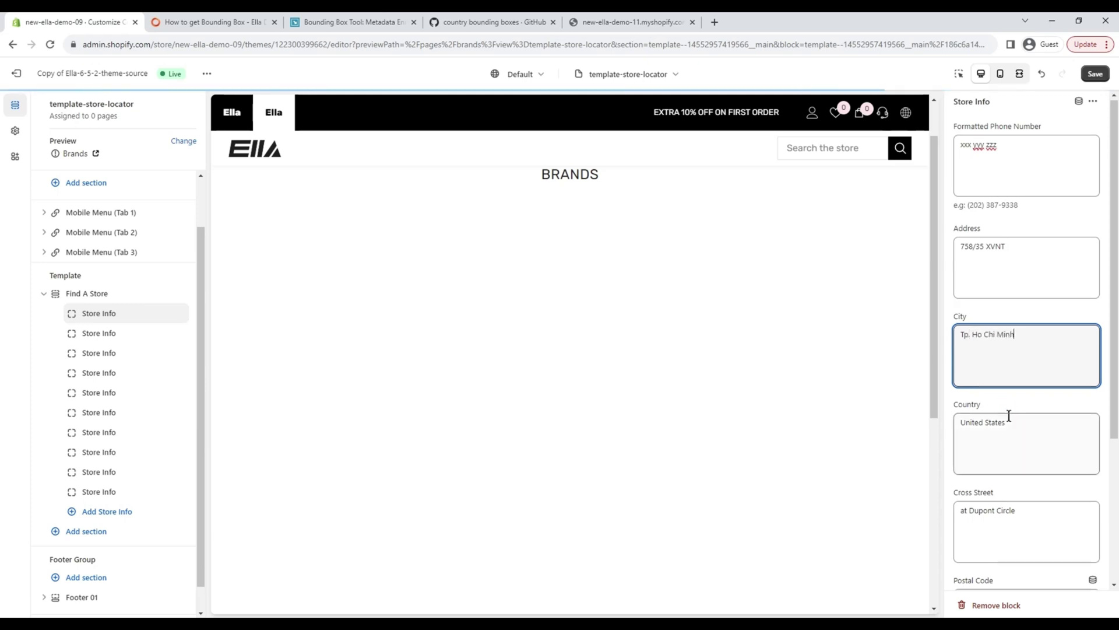
# Change the country to Viet Nam.
pyautogui.scroll(-1, 1009, 415)
pyautogui.moveTo(1006, 365); pyautogui.dragTo(959, 367)
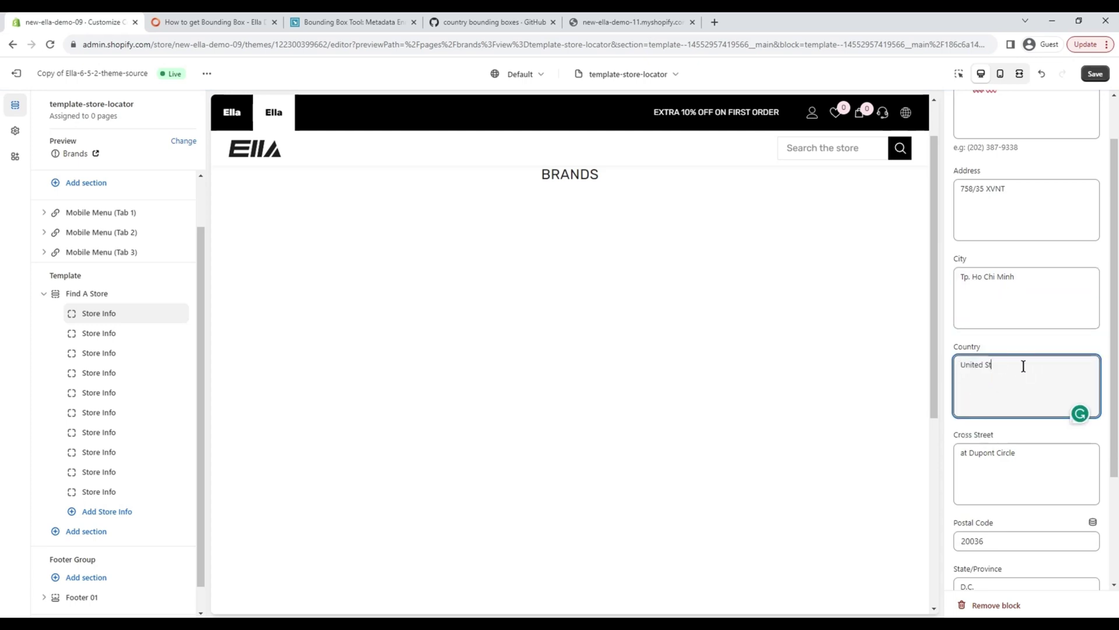
pyautogui.press('BackSpace')
pyautogui.press('BackSpace')
pyautogui.press('BackSpace')
pyautogui.press('BackSpace')
pyautogui.press('BackSpace')
pyautogui.press('BackSpace')
pyautogui.press('BackSpace')
pyautogui.press('BackSpace')
pyautogui.press('BackSpace')
pyautogui.write('Vie')
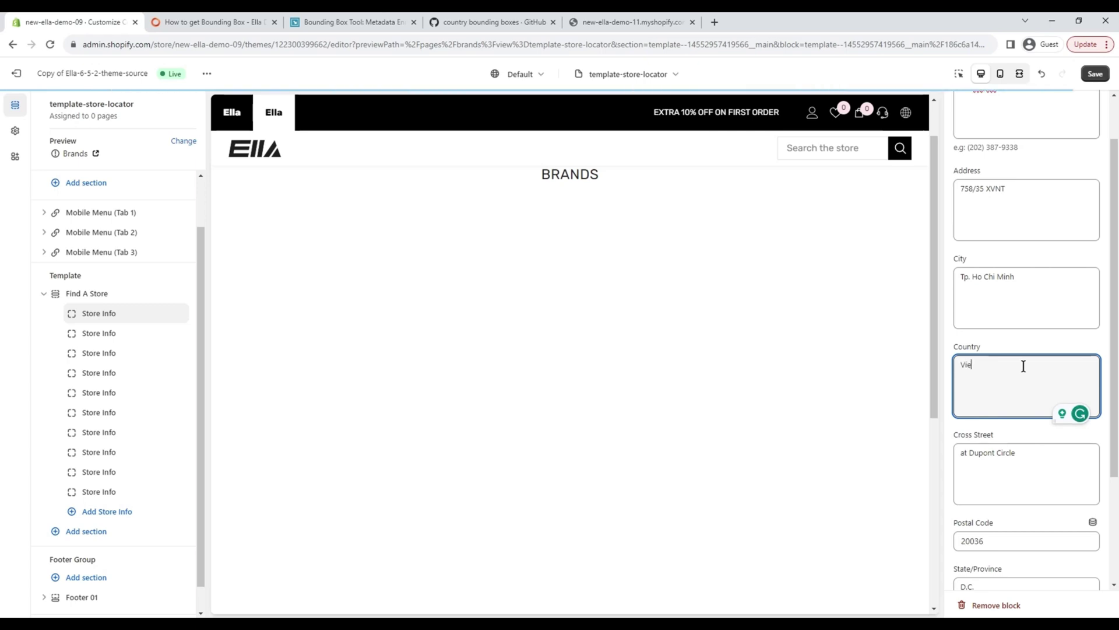
pyautogui.write('t Nam')
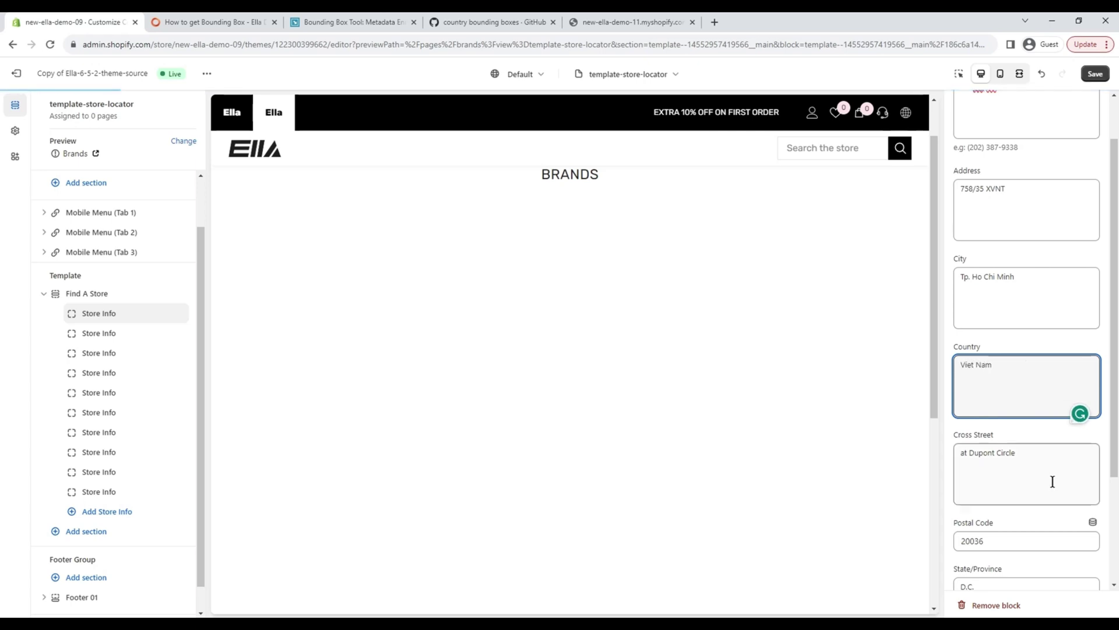
# Clear the old cross street text 'at Dupont Circle'.
pyautogui.scroll(-1, 1053, 483)
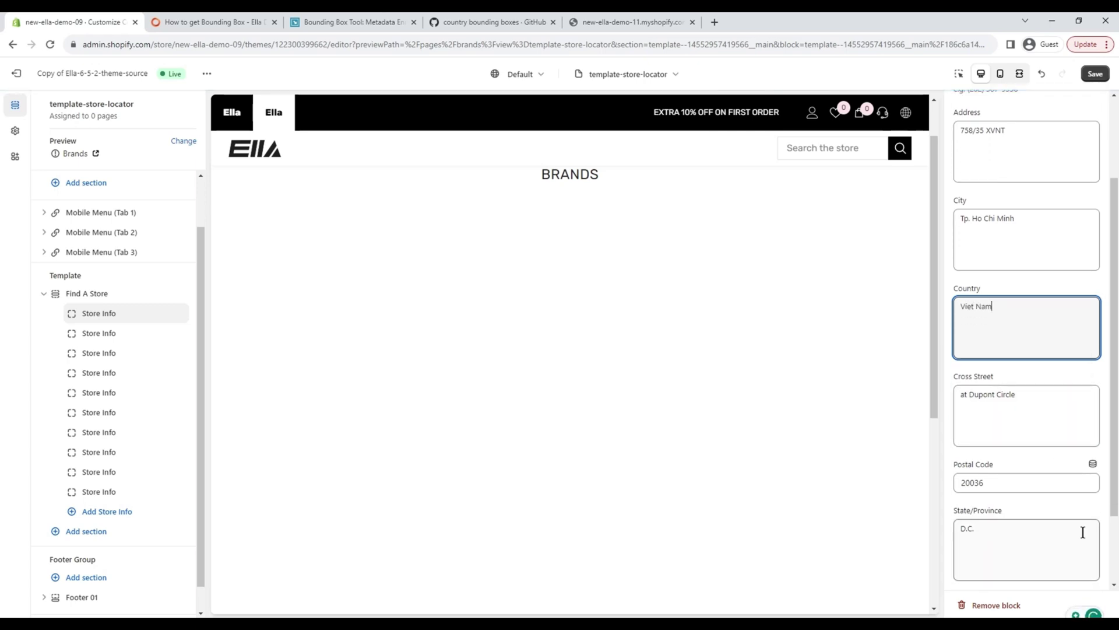
pyautogui.click(1008, 411)
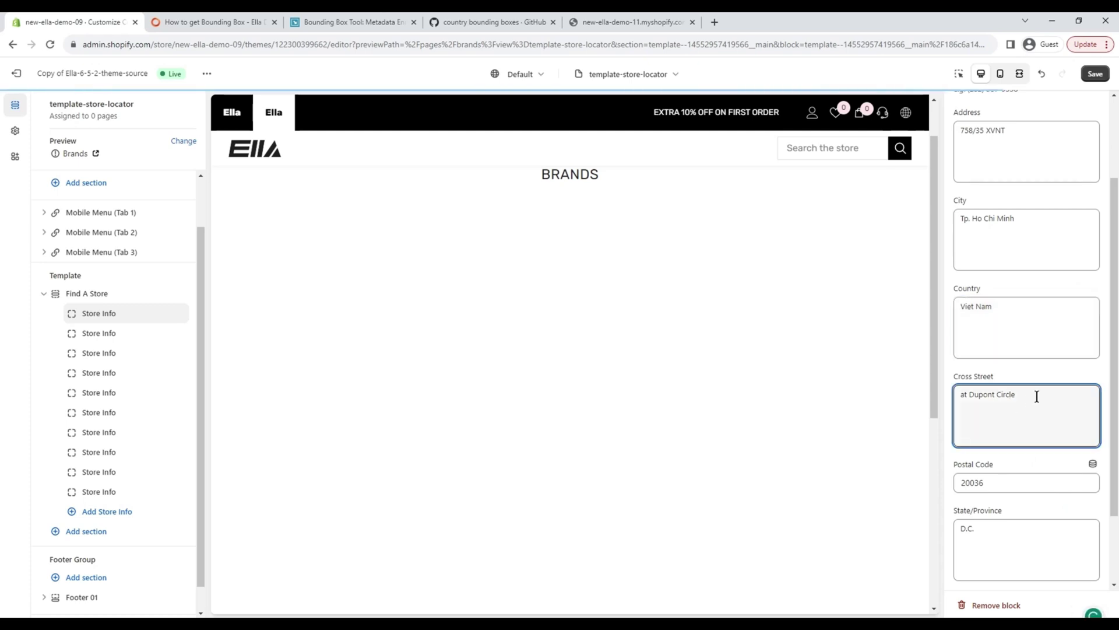
pyautogui.scroll(-1, 1035, 394)
pyautogui.tripleClick(1001, 340)
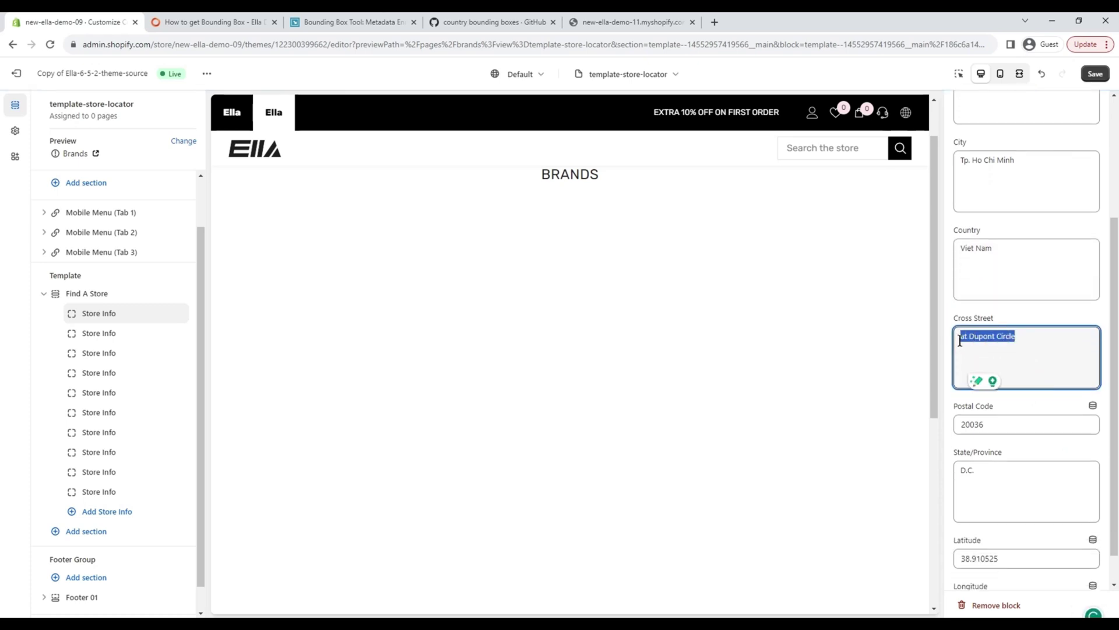
pyautogui.press('BackSpace')
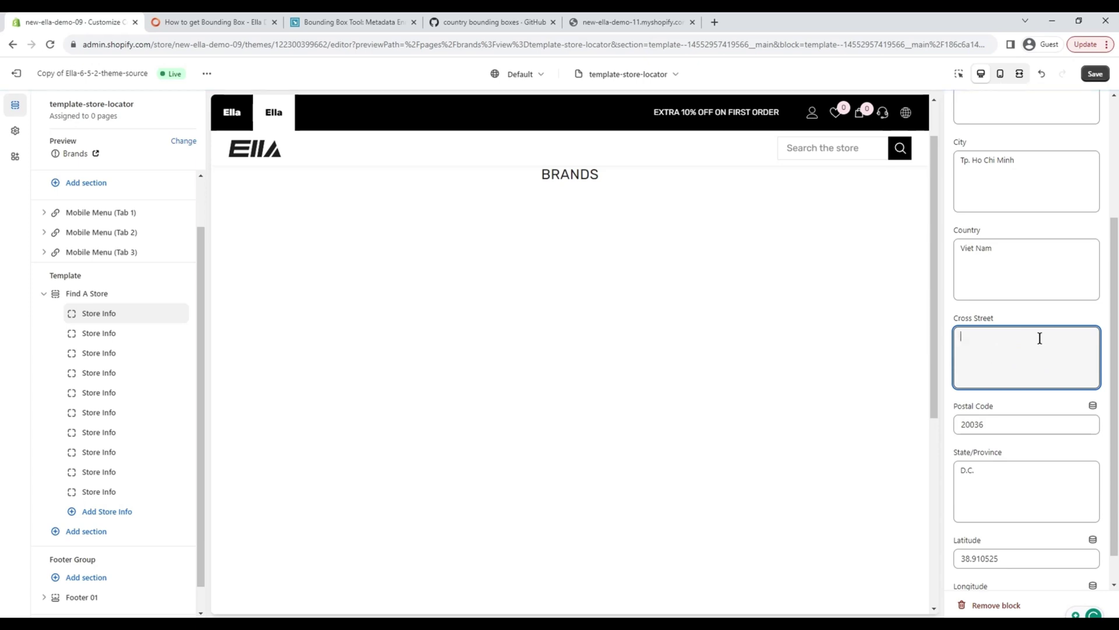
# Check the notes and enter 'phuong 25' as the cross street.
pyautogui.hotkey('alt', 'Tab')
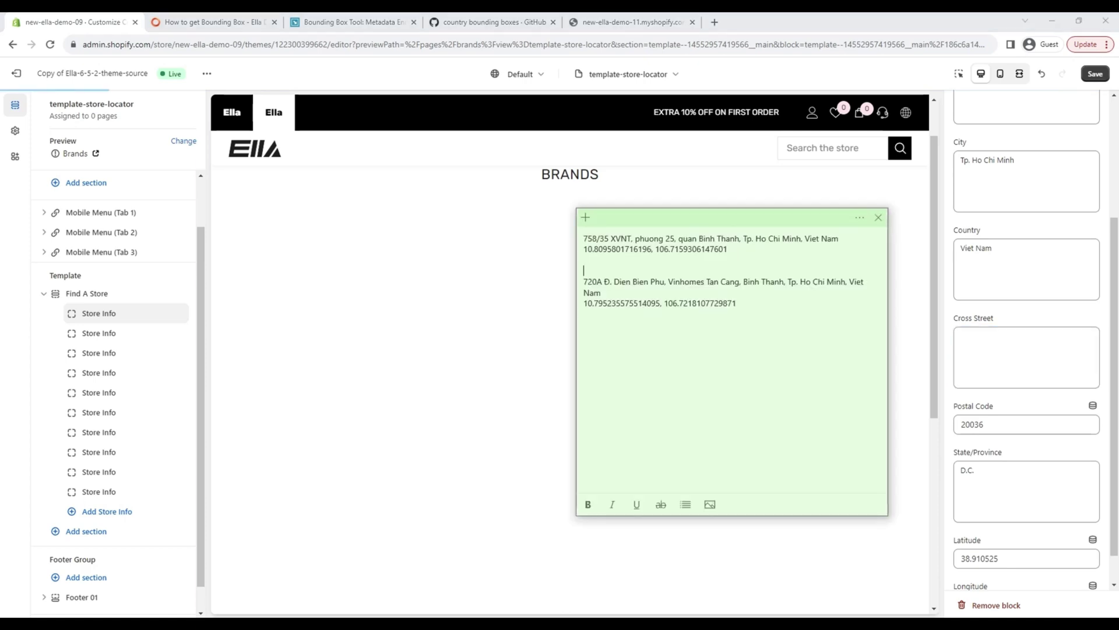
pyautogui.click(1012, 347)
pyautogui.write('phuong ')
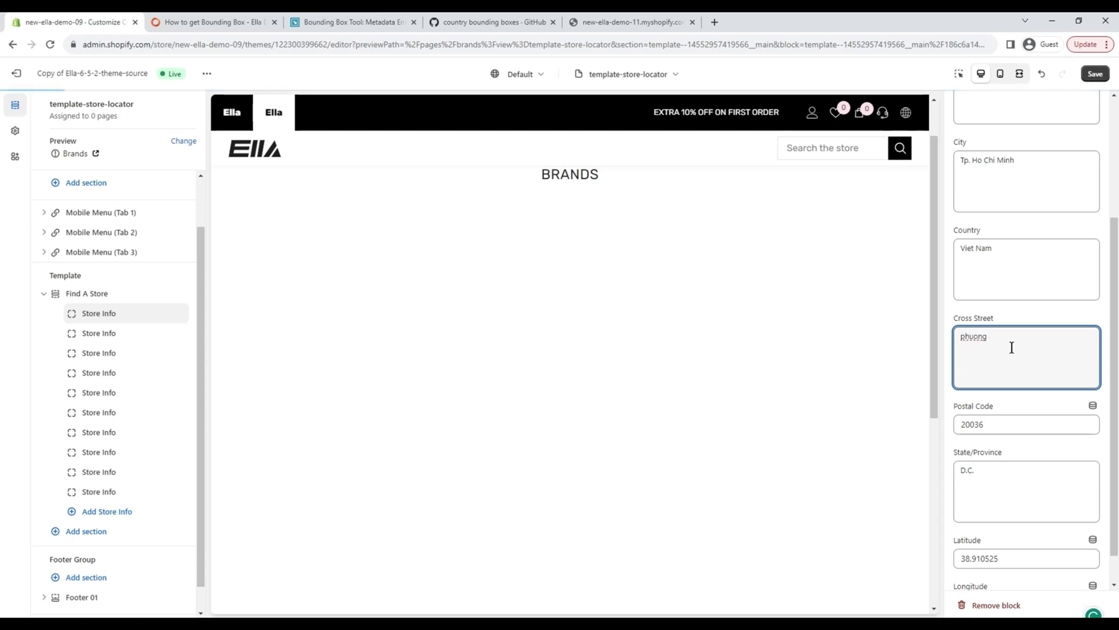
pyautogui.write('25')
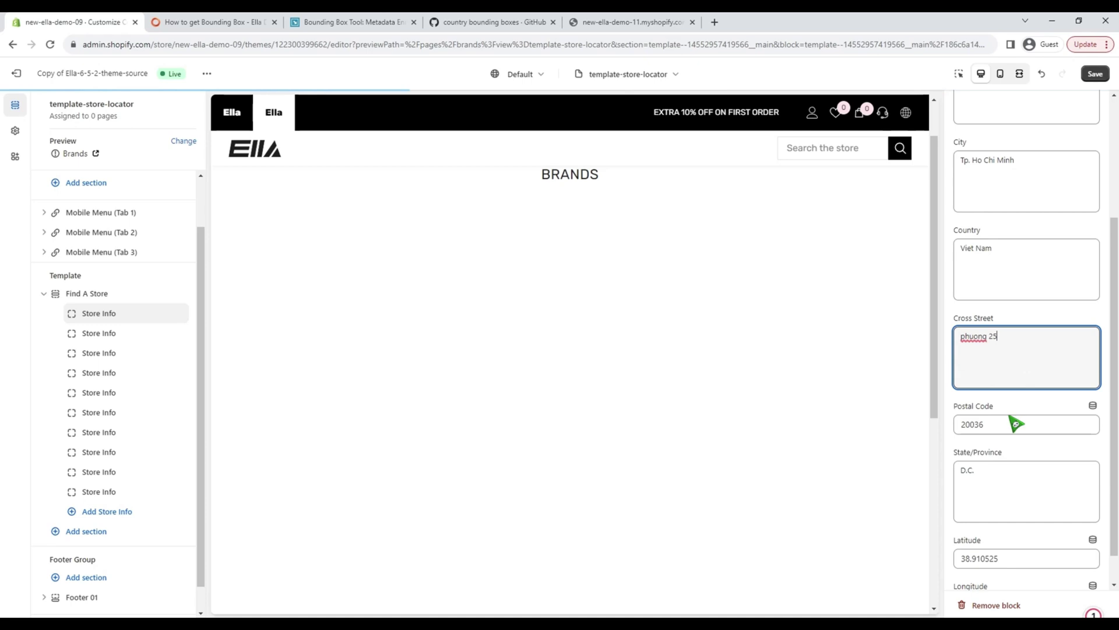
# Replace the D.C. state/province with 'quan Binh Thanh'.
pyautogui.click(1001, 424)
pyautogui.scroll(-1, 1009, 412)
pyautogui.click(1001, 434)
pyautogui.hotkey('ctrl', 'a')
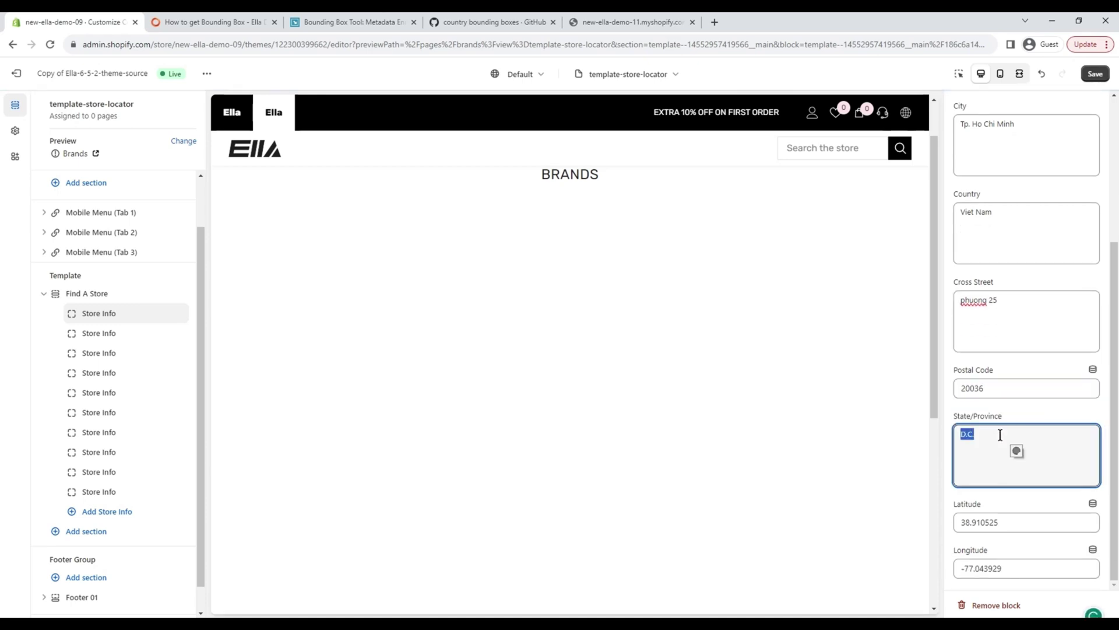
pyautogui.write('quan Binh Thanh')
# Select the first store's latitude 10.8095801716196 in the notes, ready for the Latitude field.
pyautogui.click(1006, 523)
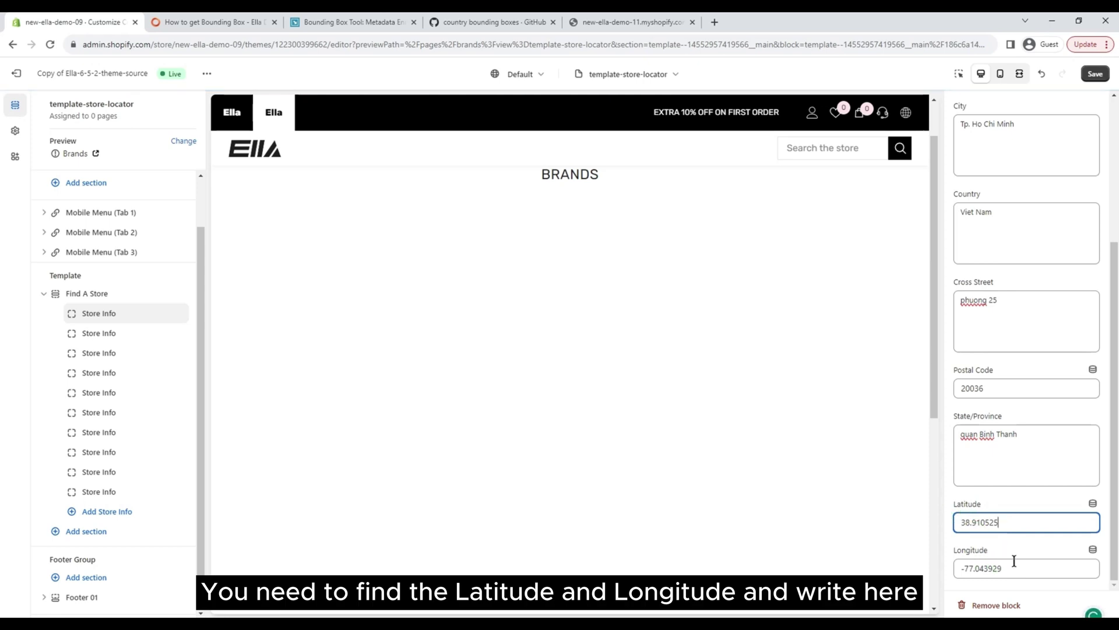
pyautogui.click(524, 624)
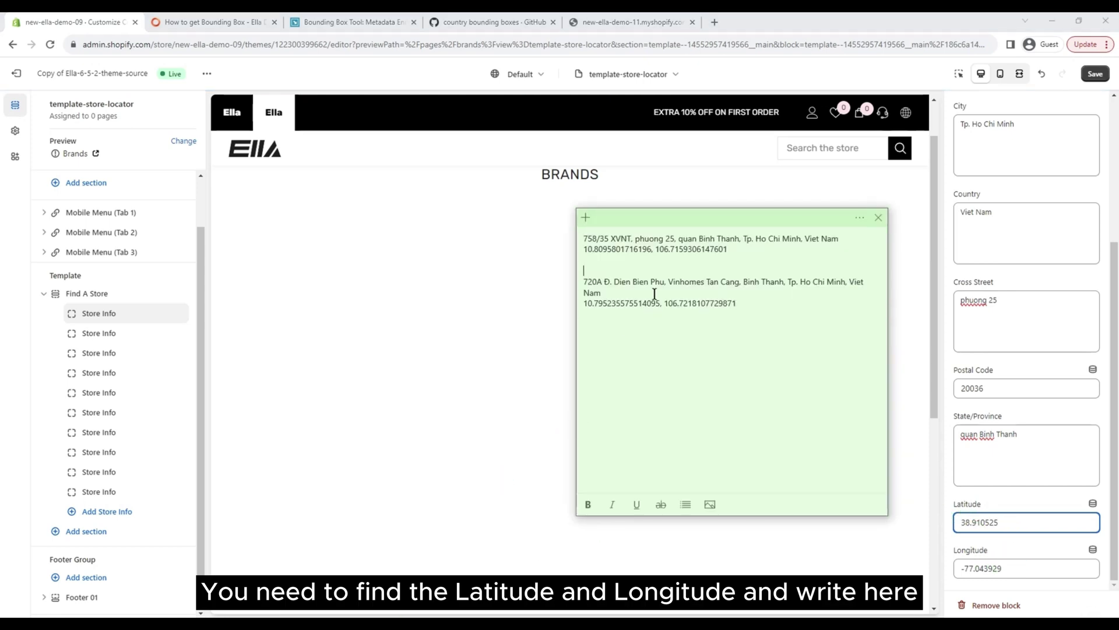
pyautogui.moveTo(582, 249); pyautogui.dragTo(650, 251)
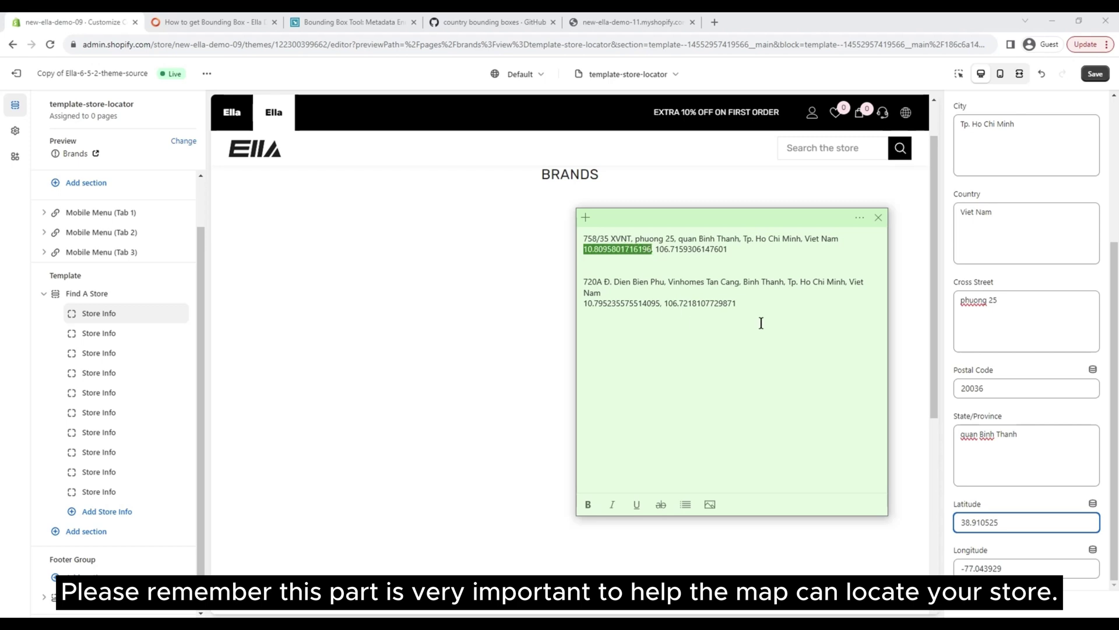
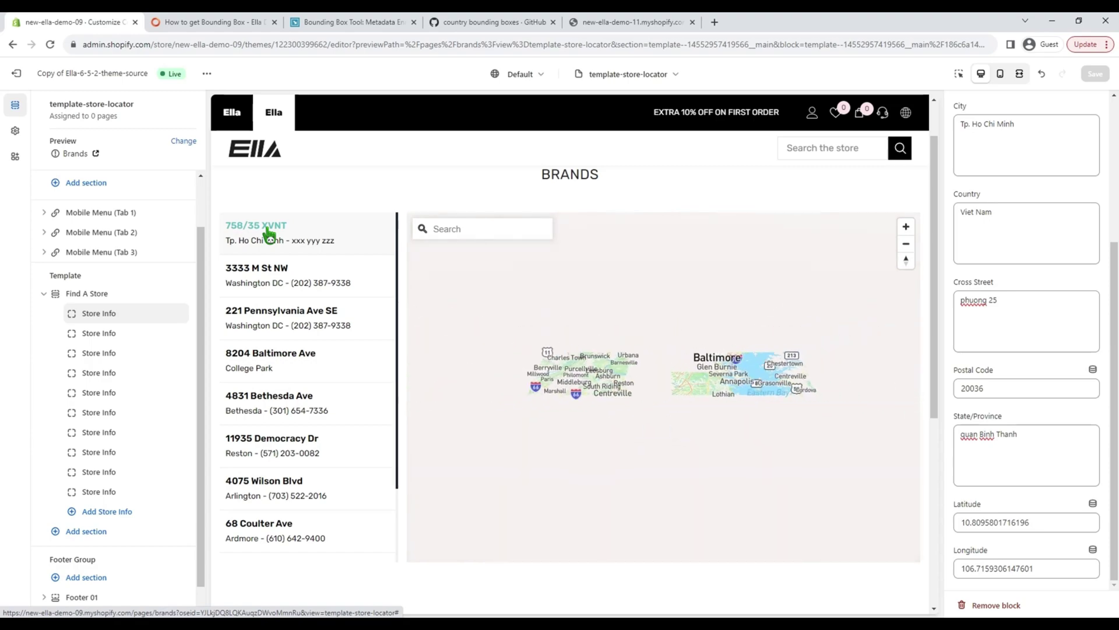
# Select the 758/35 XVNT store in the preview list to show its Ho Chi Minh City map pin.
pyautogui.click(269, 233)
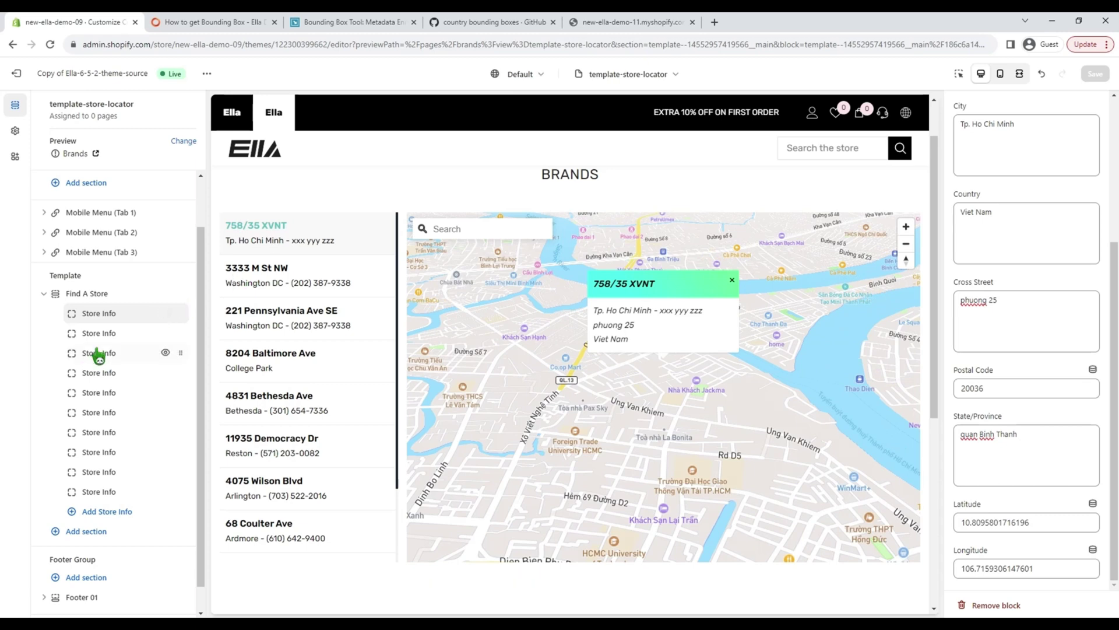
# In the second store block, clear the phone number and replace address 3333 M St NW with 720A Đ. Dien Bien Phu.
pyautogui.click(135, 342)
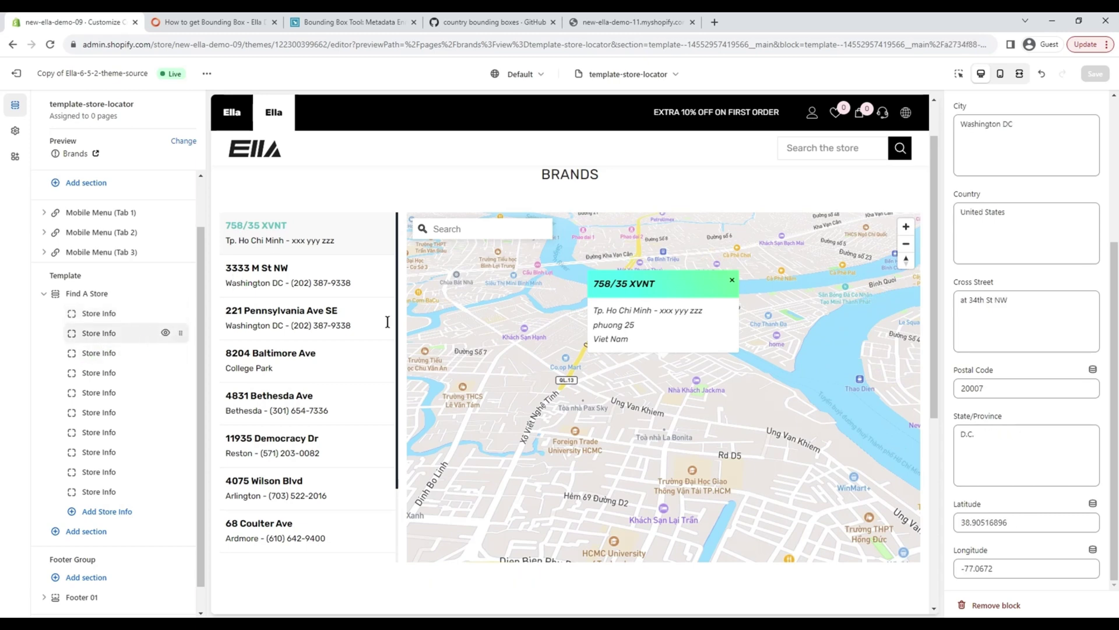
pyautogui.scroll(4, 975, 278)
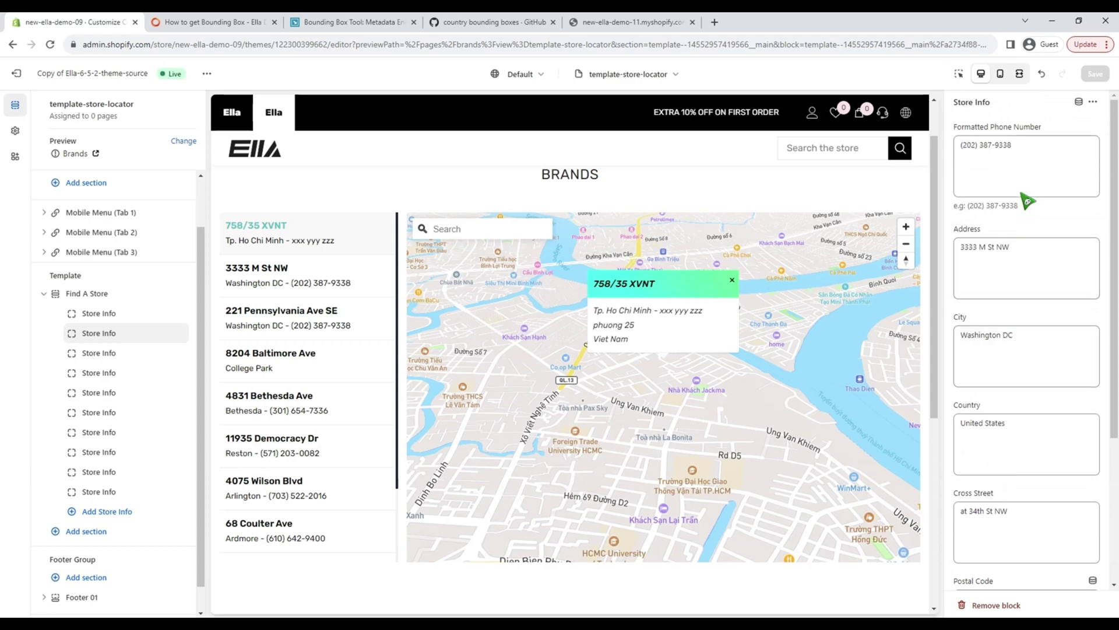
pyautogui.click(1023, 147)
pyautogui.press('BackSpace')
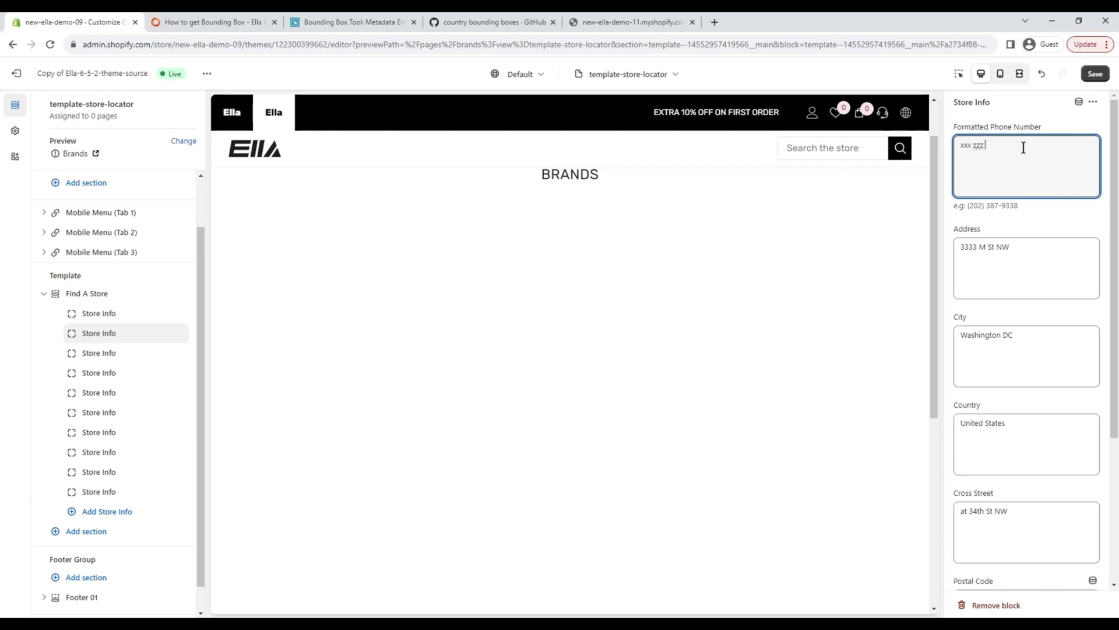
pyautogui.click(1007, 252)
pyautogui.hotkey('alt', 'Tab')
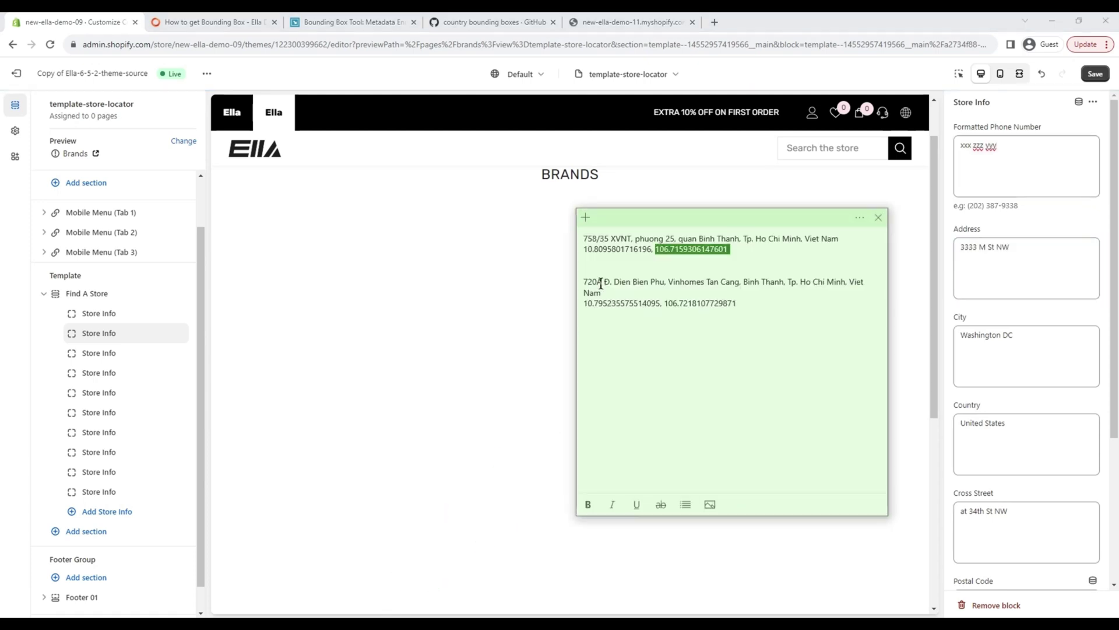
pyautogui.moveTo(584, 282); pyautogui.dragTo(653, 282)
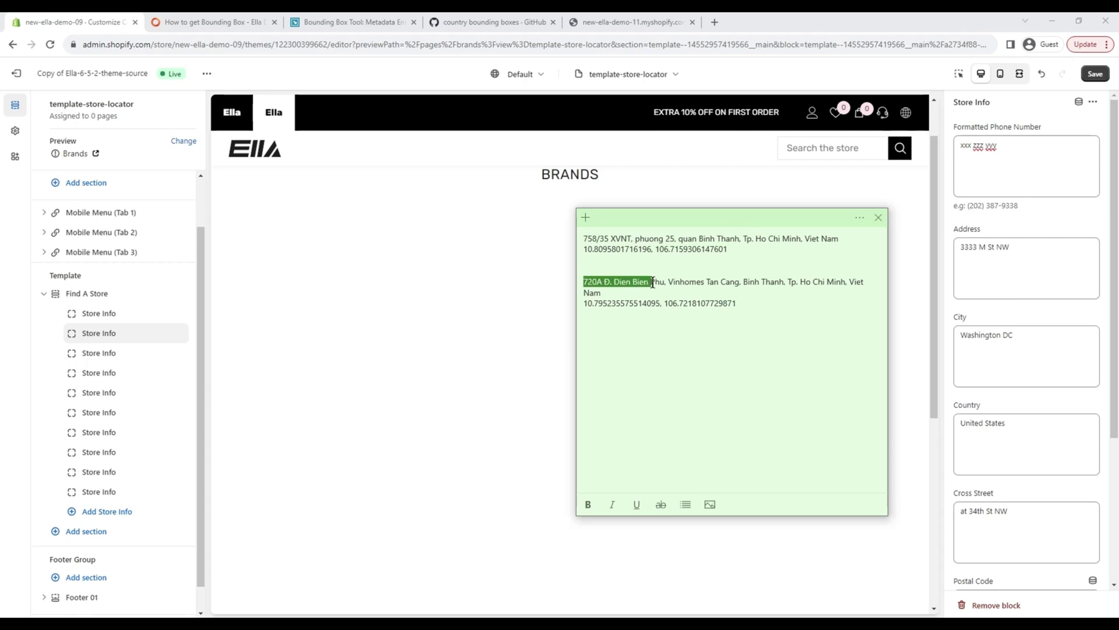
pyautogui.click(1024, 250)
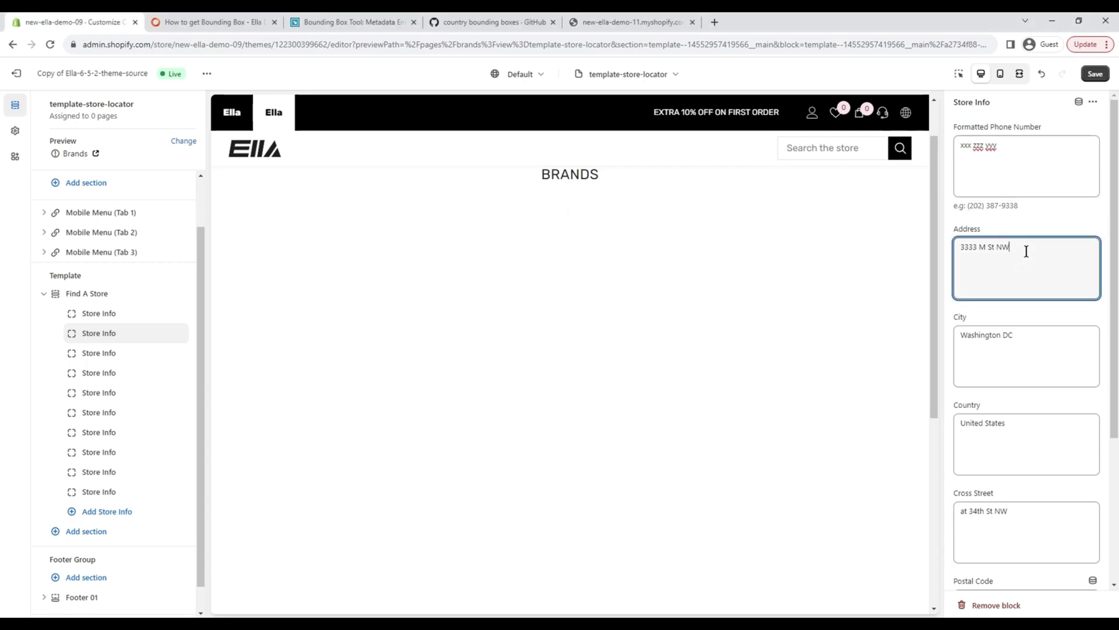
pyautogui.moveTo(1024, 248); pyautogui.dragTo(961, 246)
pyautogui.write('720A Đ. Dien Bien Phu')
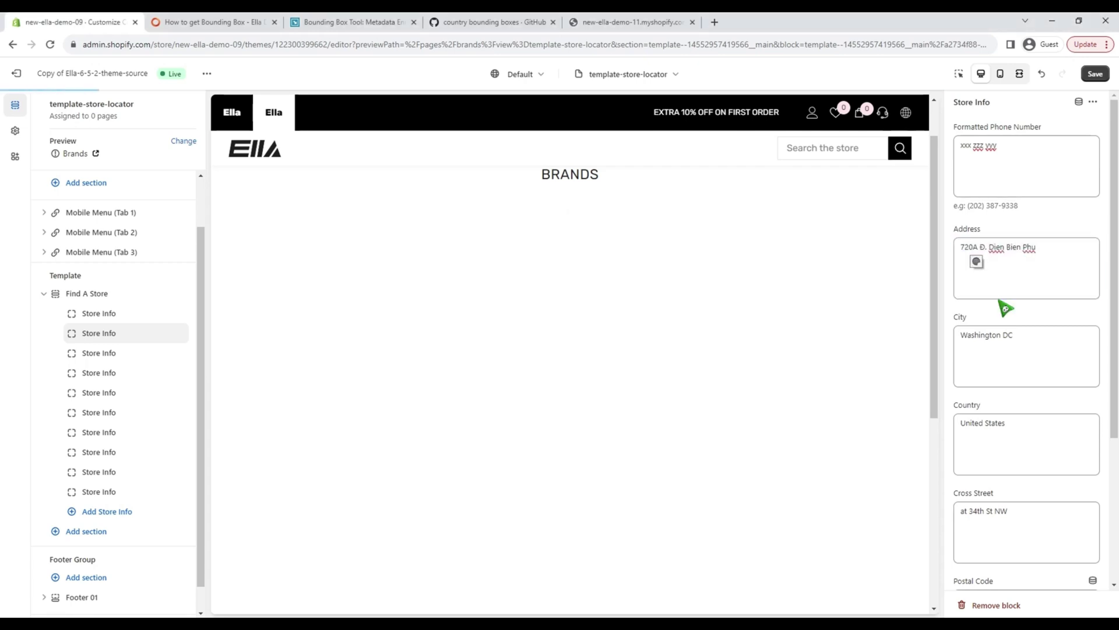
# Set the second store's city to Tp. Ho Chi Minh and country to Viet Nam.
pyautogui.click(1033, 338)
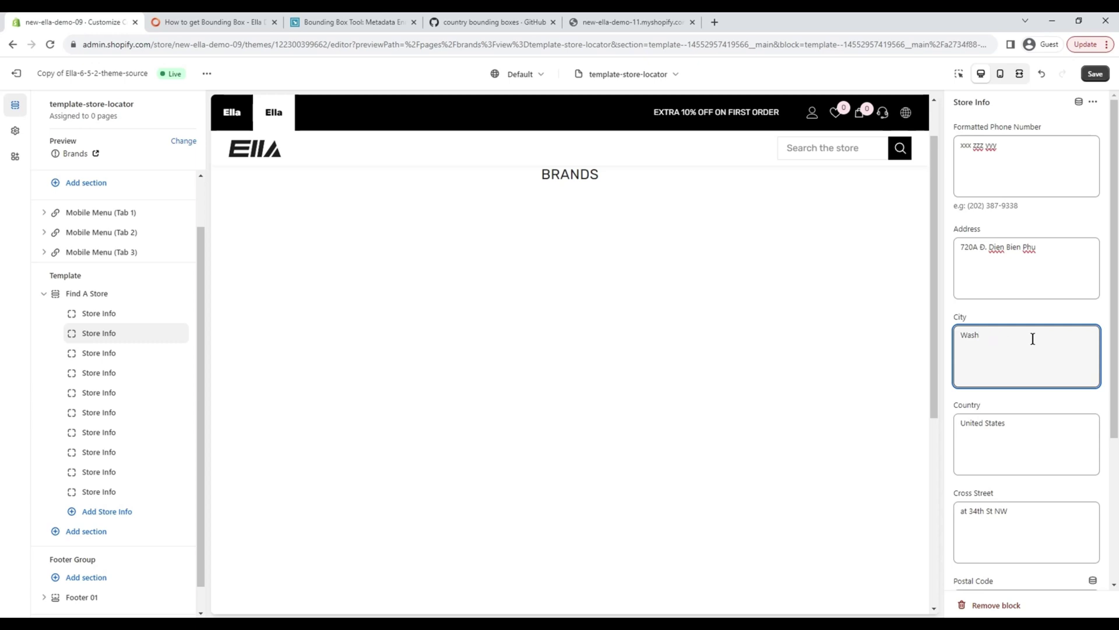
pyautogui.write('Tp. Ho Chi Minh')
pyautogui.click(1008, 425)
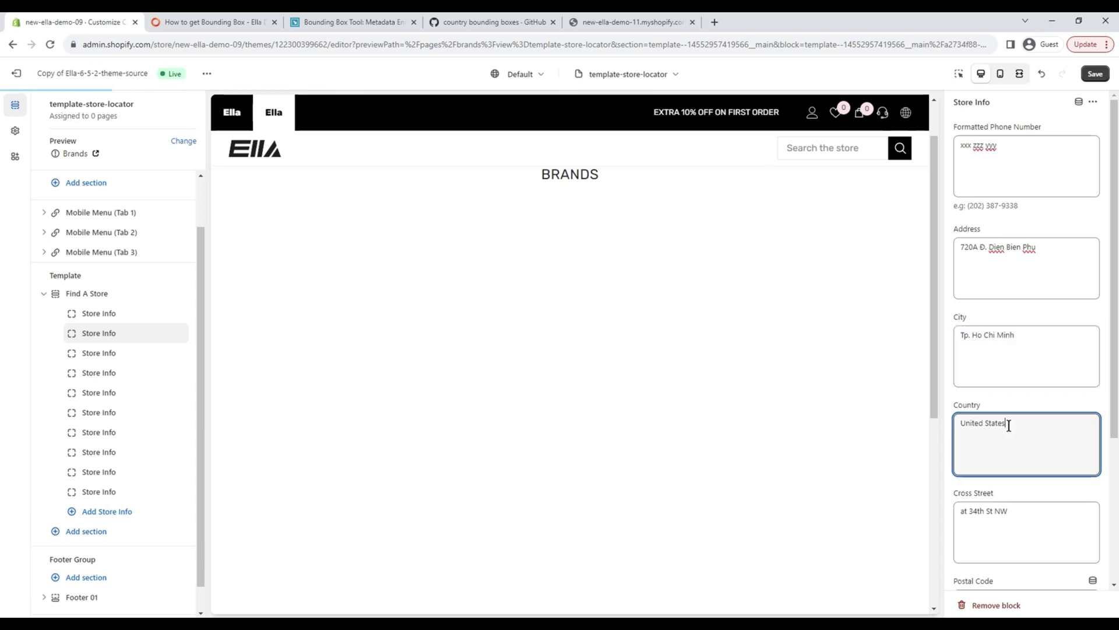
pyautogui.press('BackSpace')
pyautogui.write('Viet Nam')
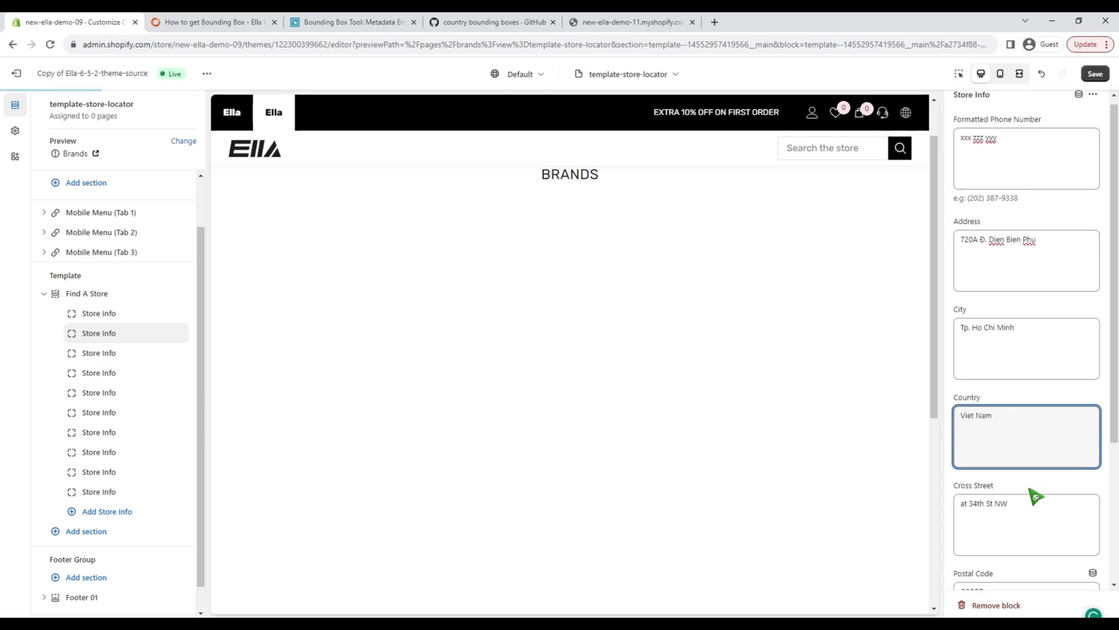
pyautogui.scroll(-3, 1026, 478)
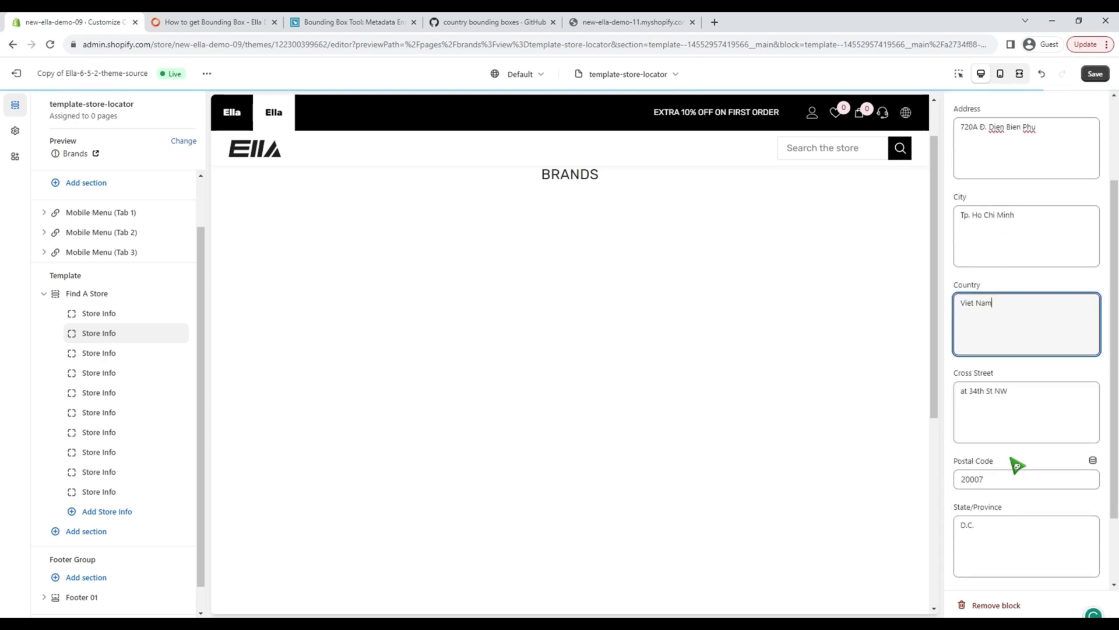
# Fill the Cross Street field with Vinhomes Tan Cang copied from the notes.
pyautogui.hotkey('alt', 'Tab')
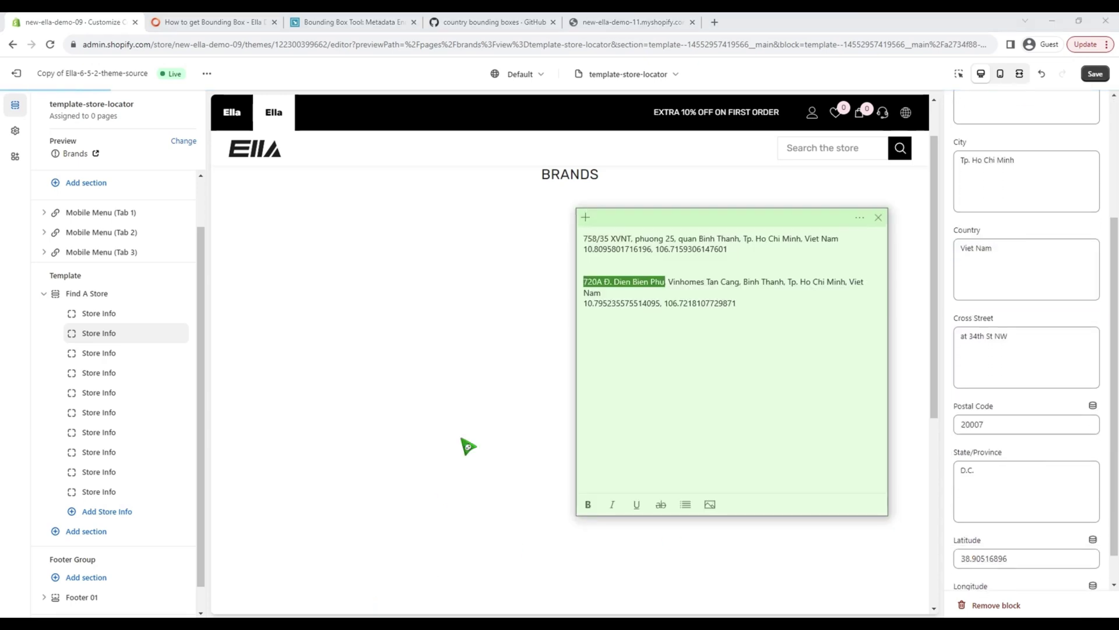
pyautogui.click(719, 295)
pyautogui.doubleClick(670, 282)
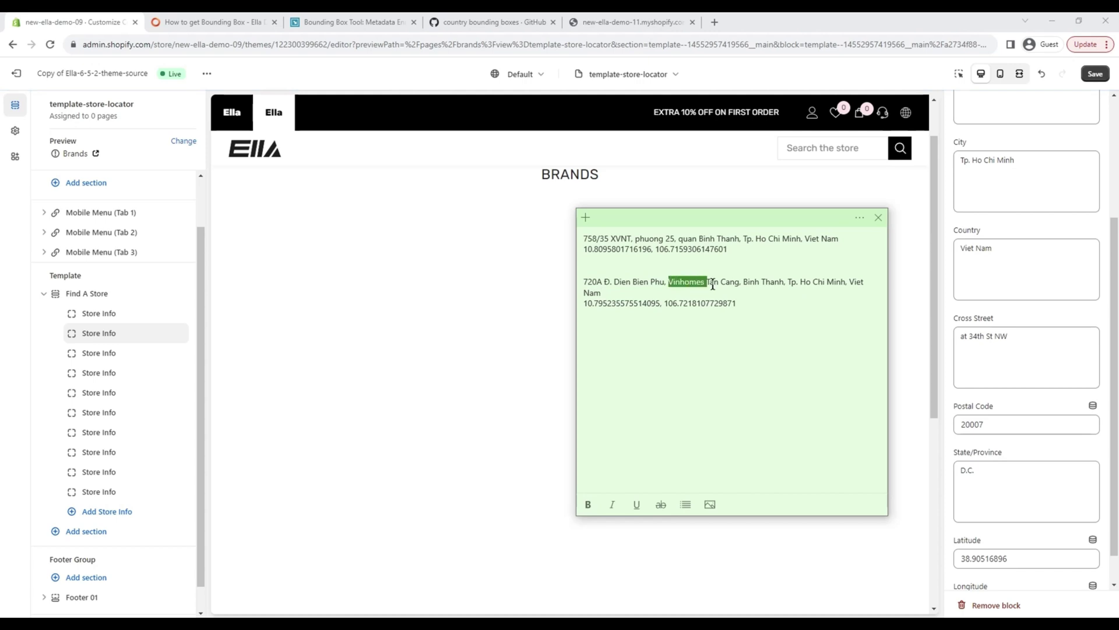
pyautogui.click(1016, 470)
pyautogui.write('.')
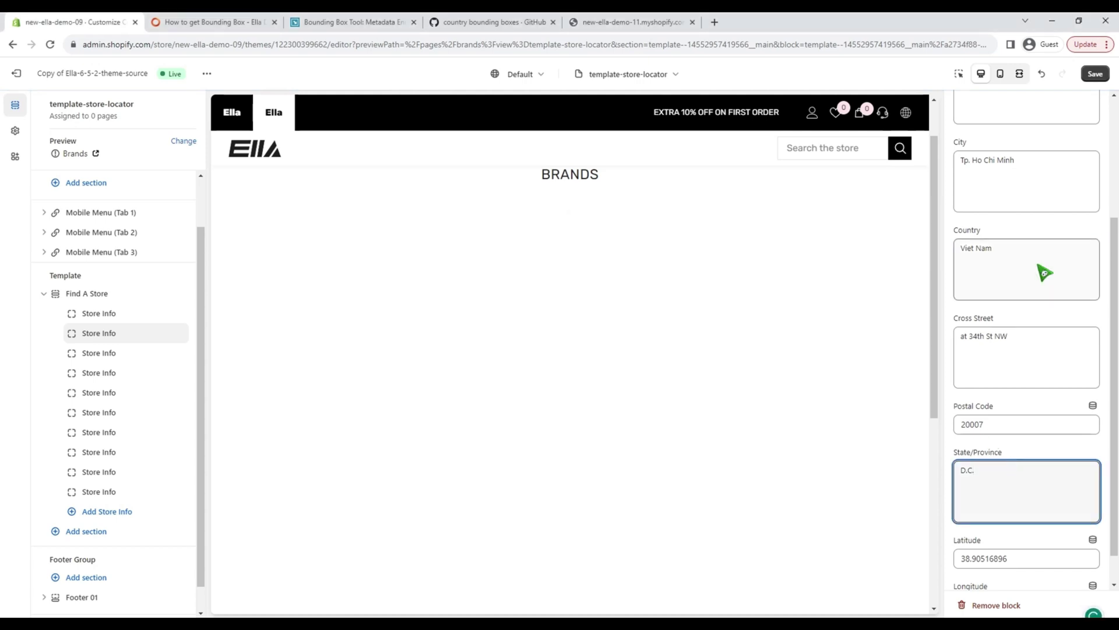
pyautogui.click(1029, 334)
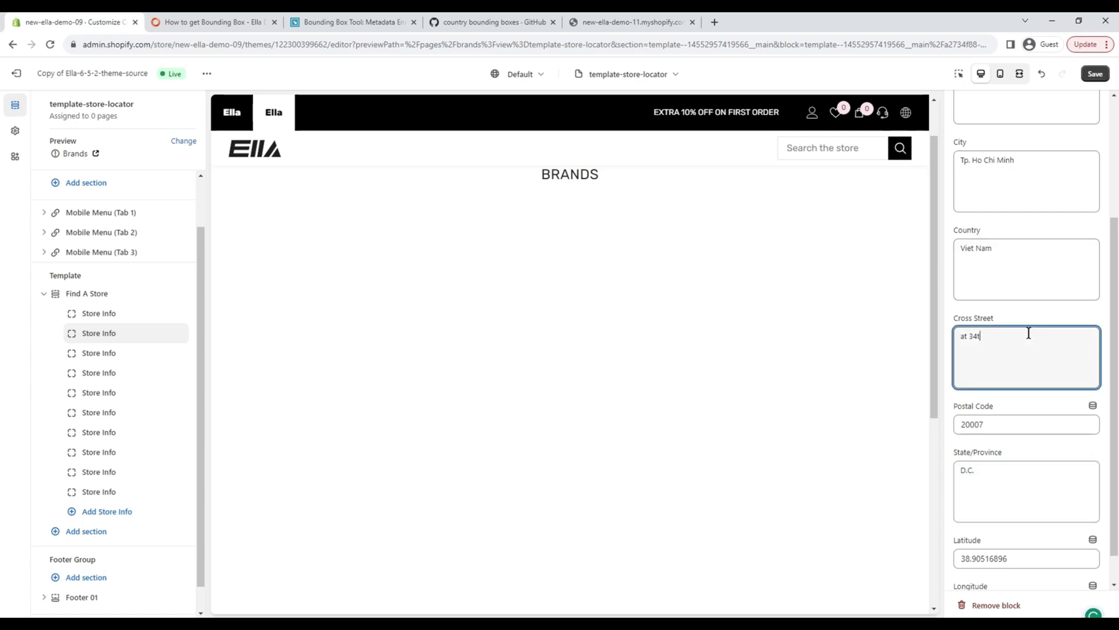
pyautogui.write('Vinhomes Tan Cang')
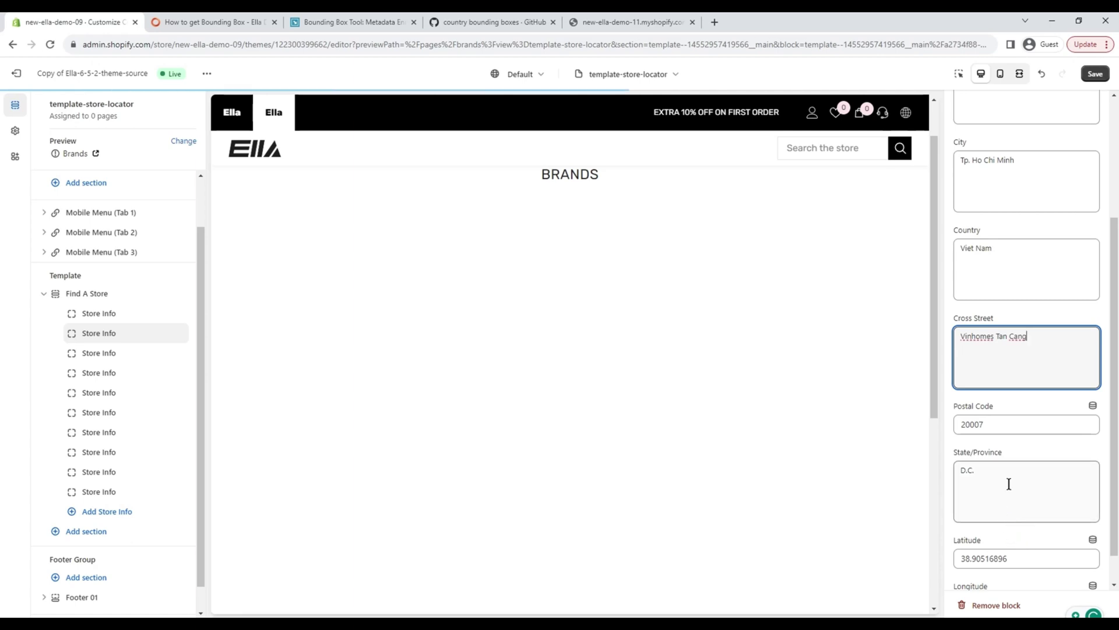
# Replace the State/Province value D.C. with quan Binh Thanh.
pyautogui.tripleClick(1007, 482)
pyautogui.press('BackSpace')
pyautogui.write('q')
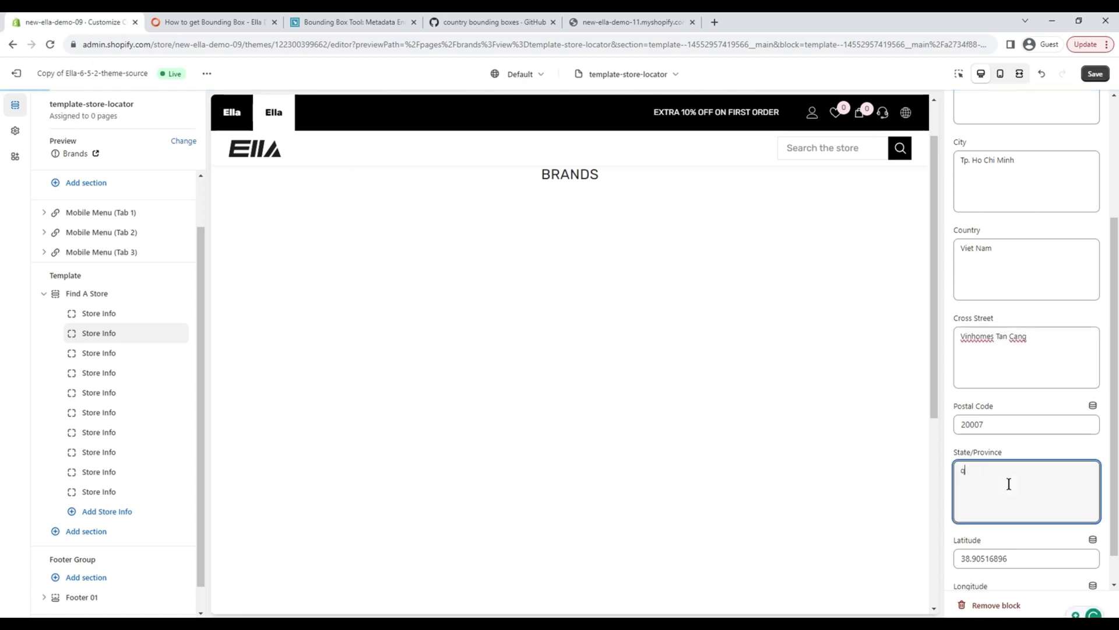
pyautogui.write('uan Binh Thanh')
pyautogui.scroll(-1, 1009, 484)
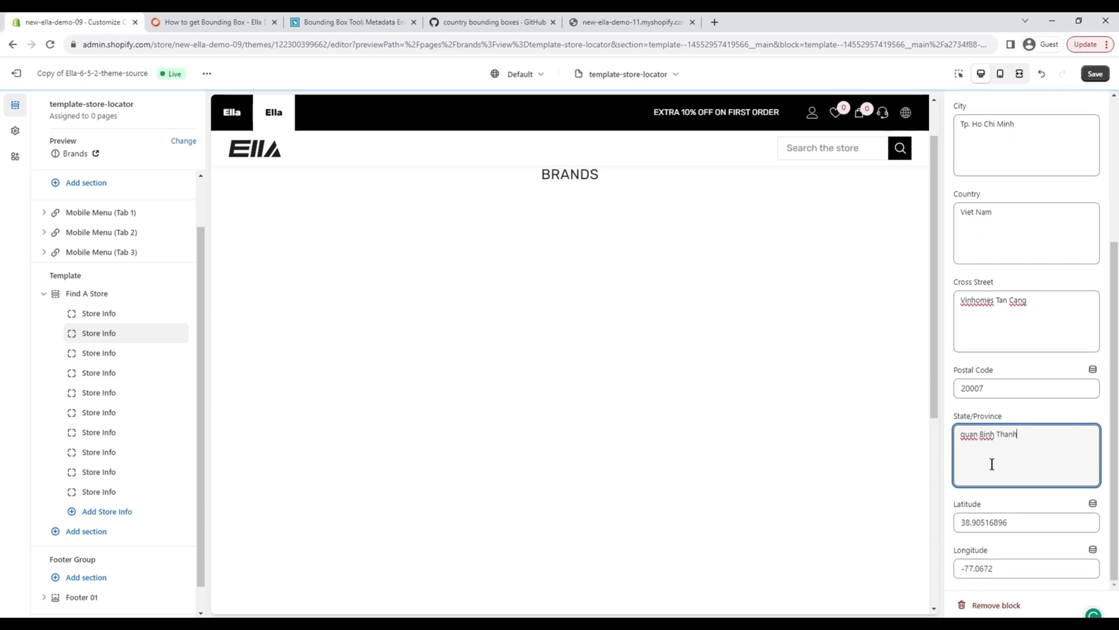
pyautogui.click(1013, 522)
pyautogui.click(398, 623)
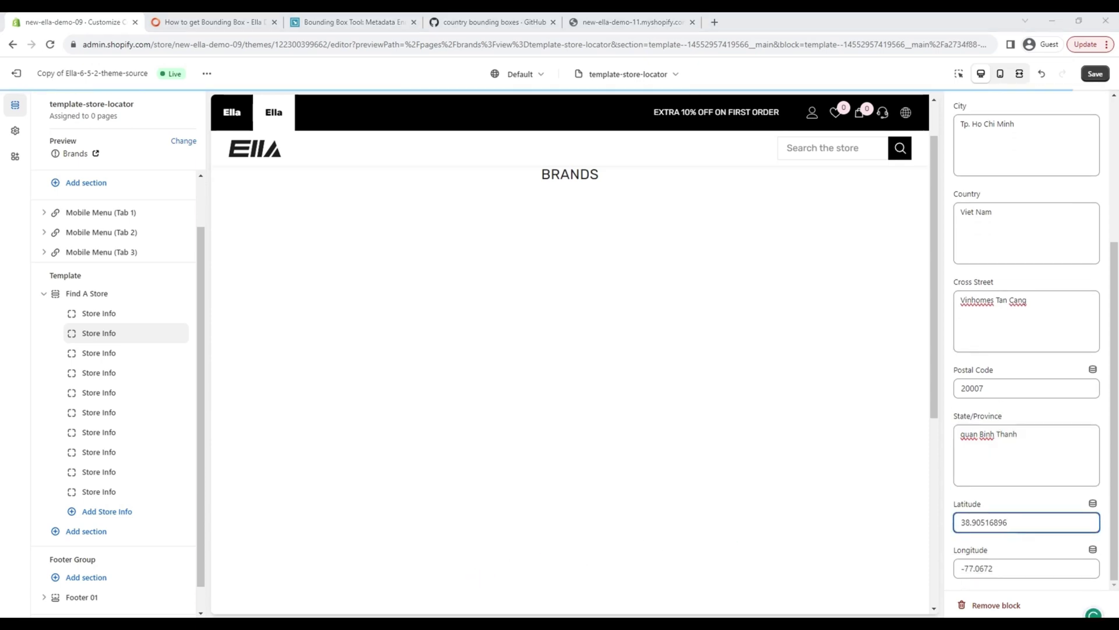
# Replace the latitude 38.90516896 with 10.795235575514095 from the notes.
pyautogui.moveTo(583, 304); pyautogui.dragTo(638, 310)
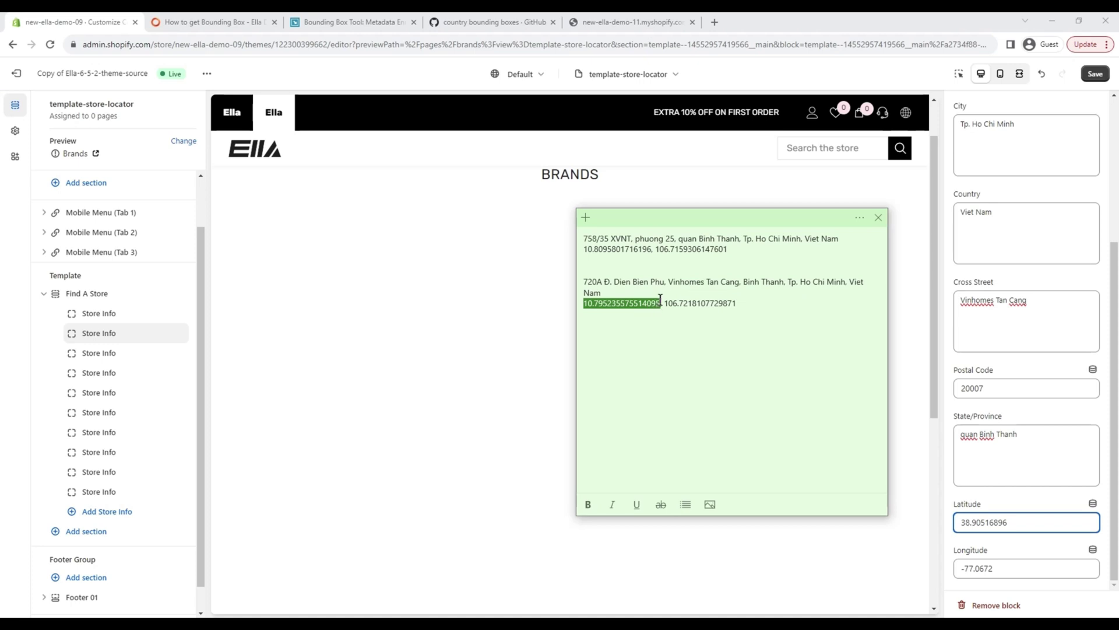
pyautogui.click(1018, 516)
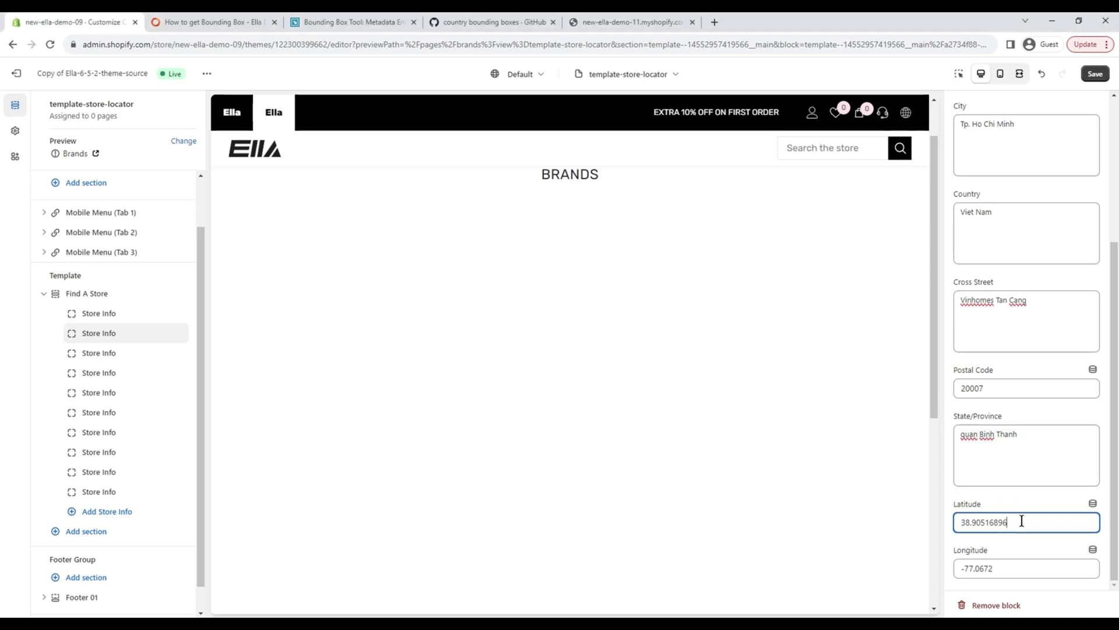
pyautogui.hotkey('ctrl', 'a')
pyautogui.write('10.795235575514095')
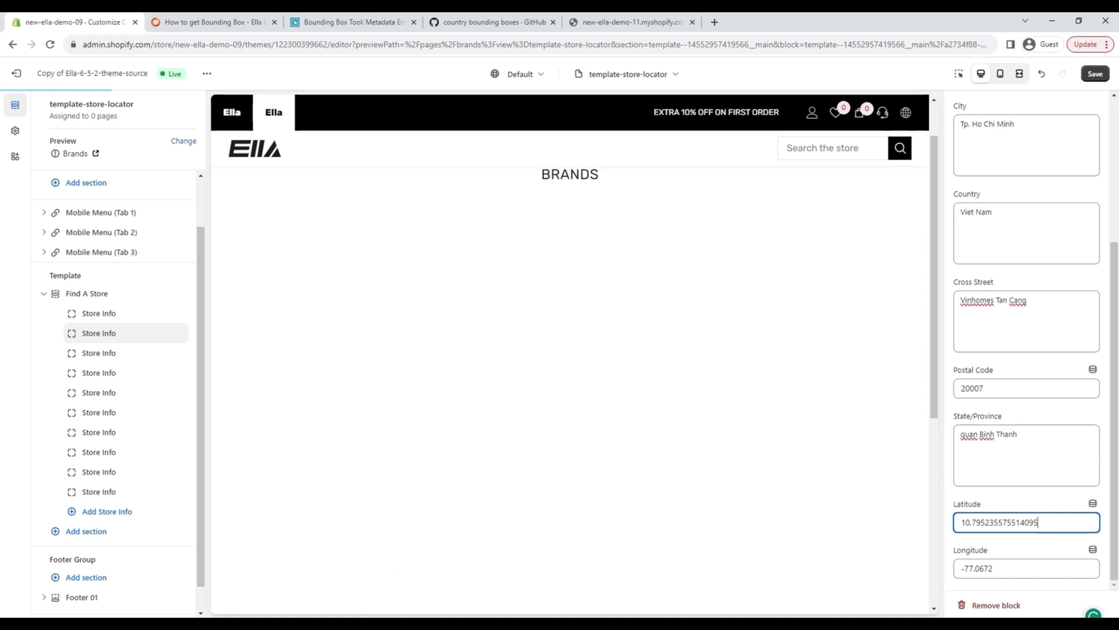
# Replace the longitude -77.0672 with 106.7218107729871 and save the store-locator changes.
pyautogui.hotkey('alt', 'Tab')
pyautogui.moveTo(738, 303); pyautogui.dragTo(666, 300)
pyautogui.hotkey('ctrl', 'c')
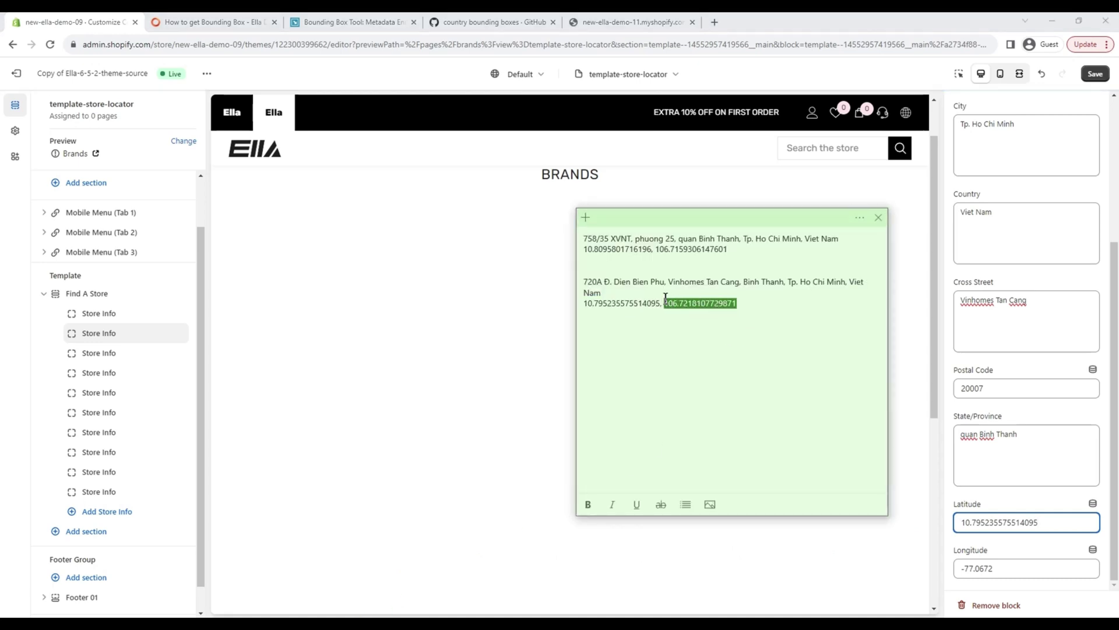
pyautogui.click(1018, 569)
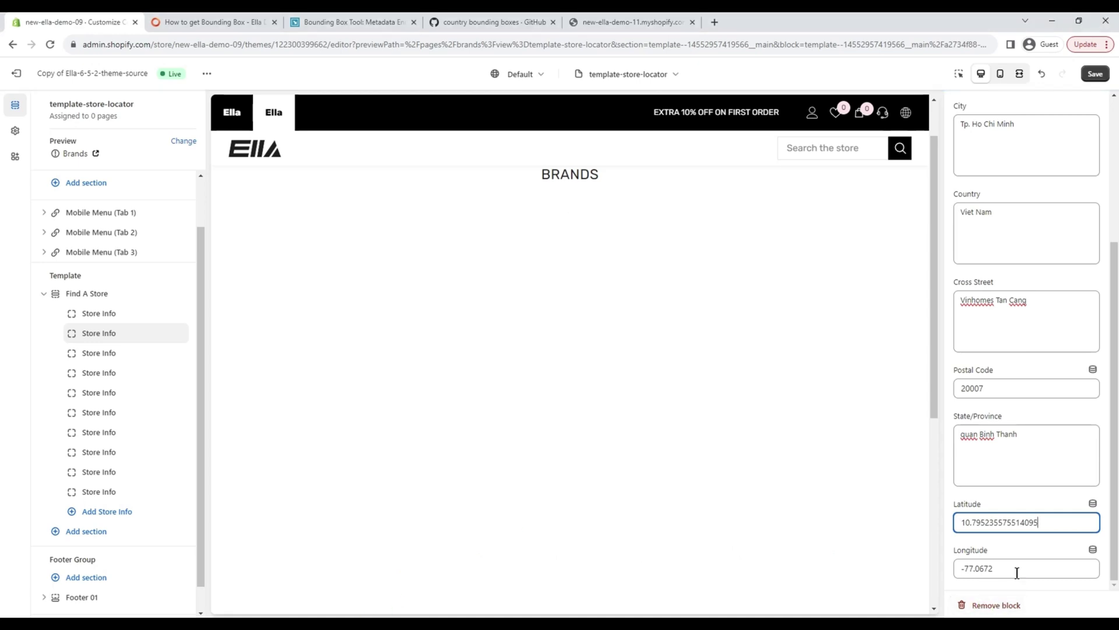
pyautogui.hotkey('ctrl', 'a')
pyautogui.hotkey('ctrl', 'v')
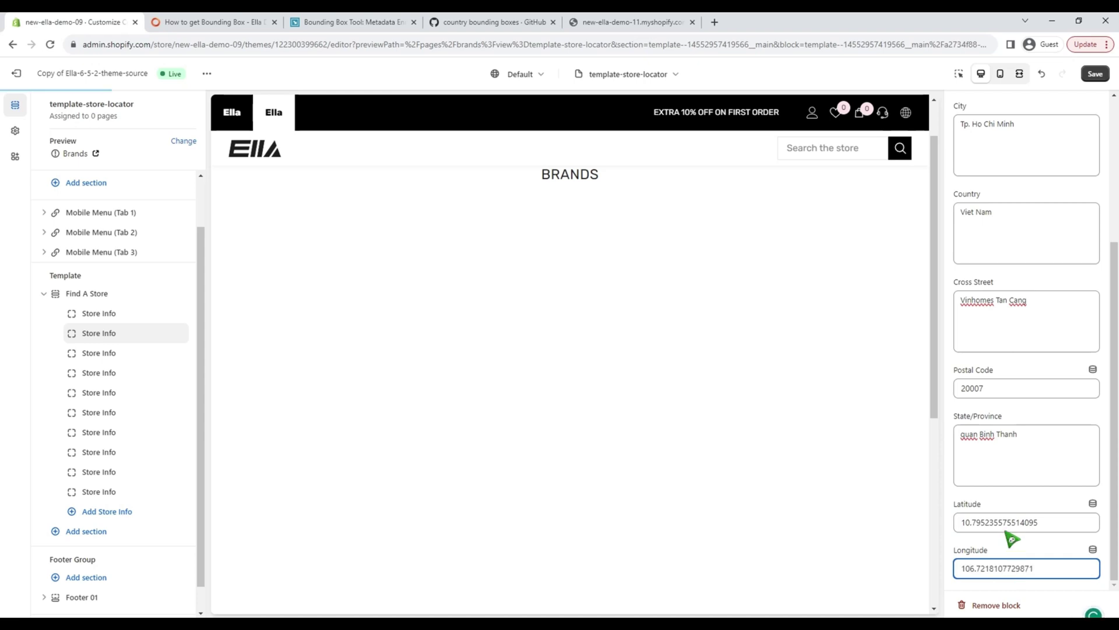
pyautogui.click(1095, 74)
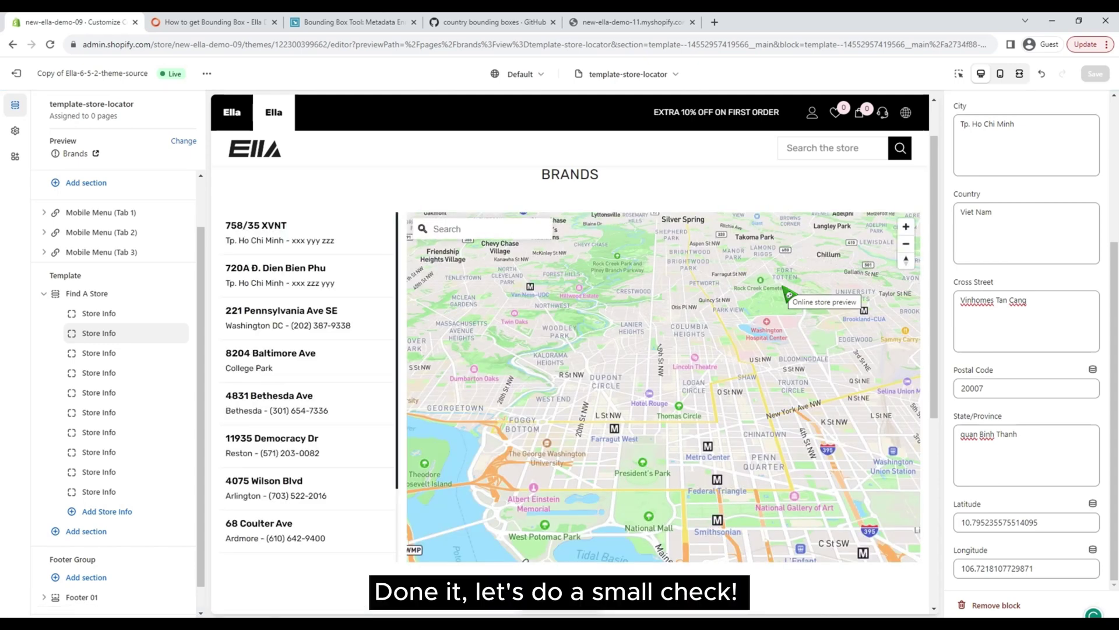
pyautogui.click(292, 274)
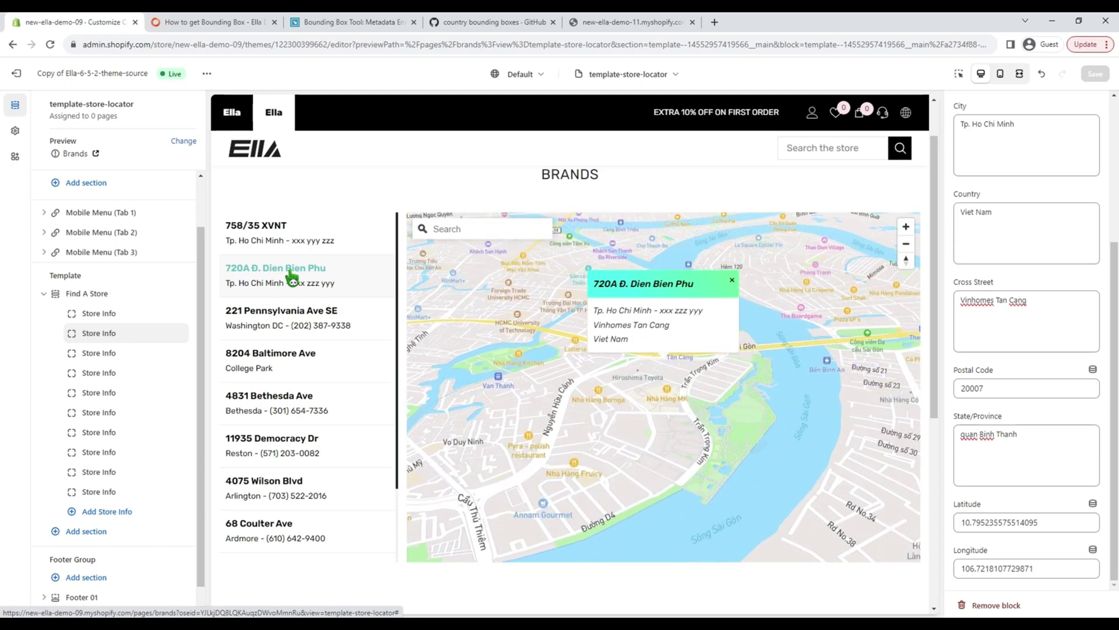
pyautogui.click(266, 230)
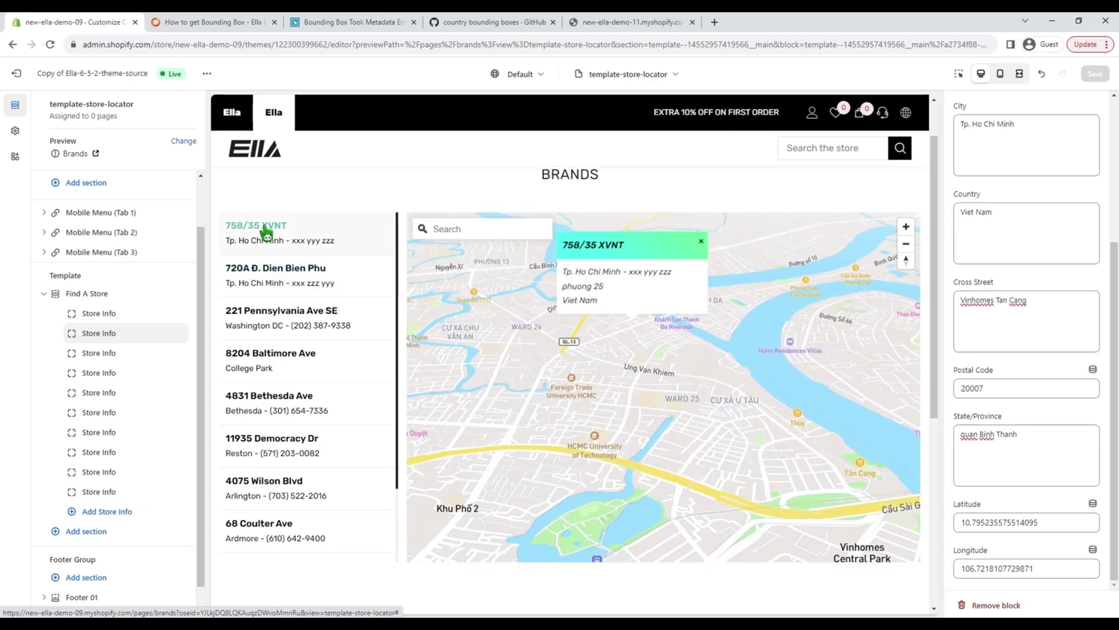
pyautogui.click(267, 273)
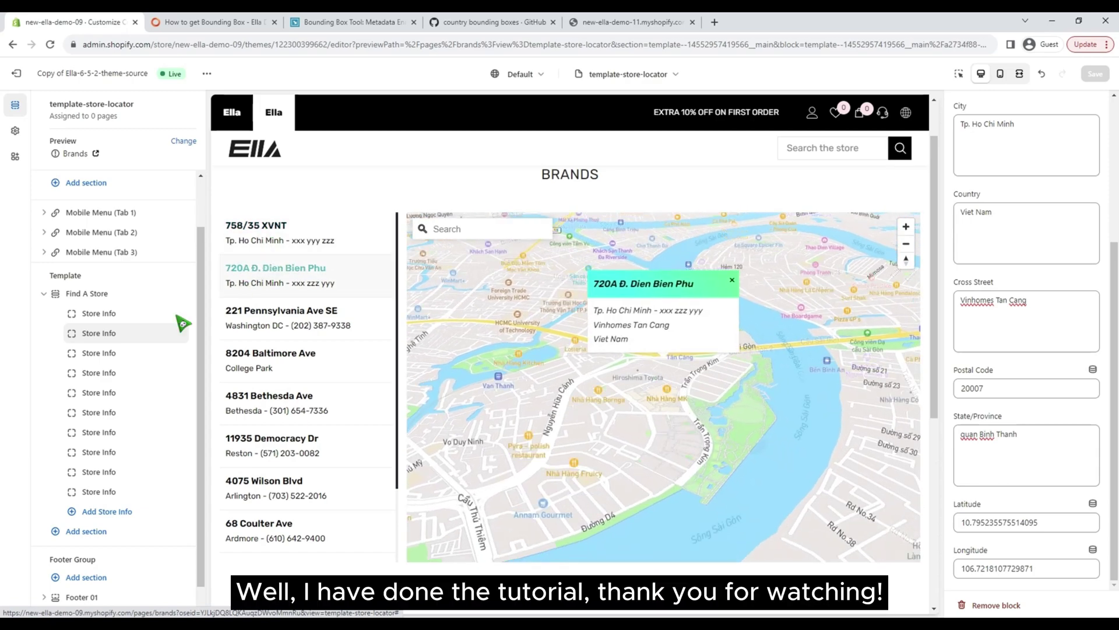